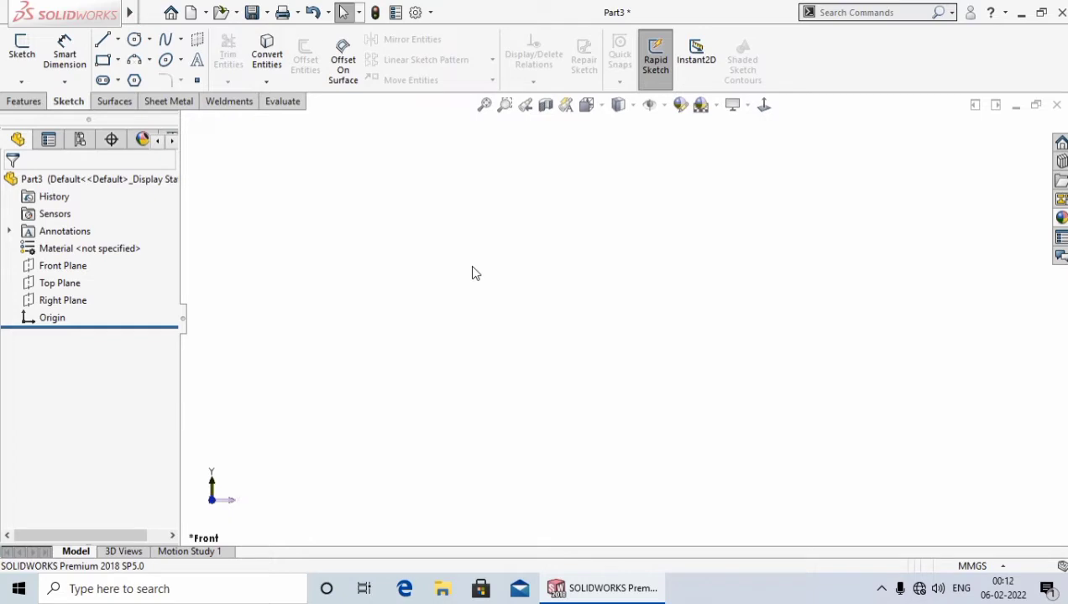
Step: Start a new sketch on the Top Plane and clear the plane selection
right_click(63, 285)
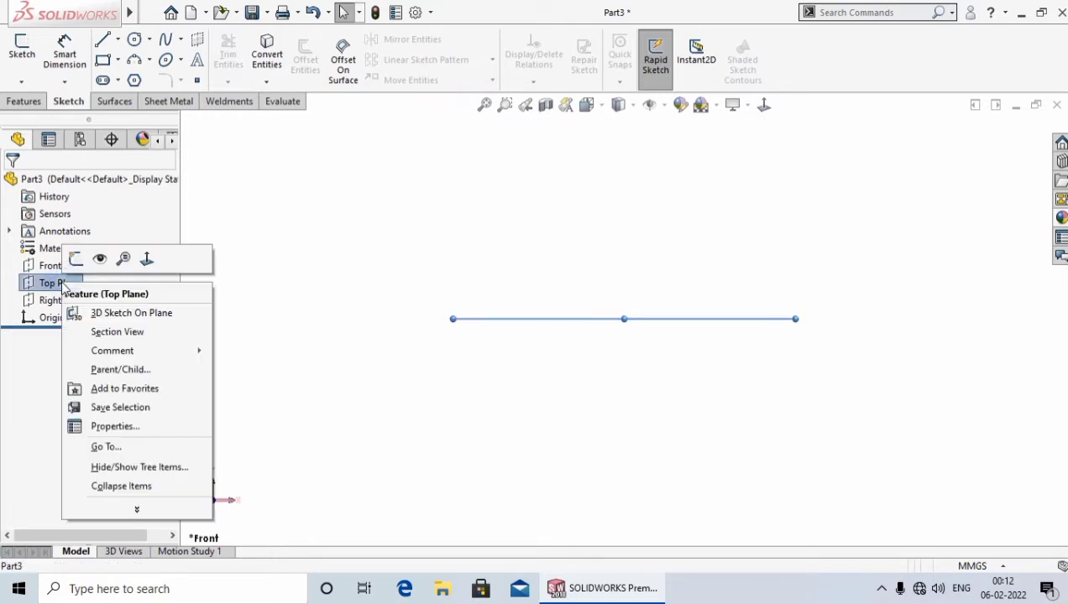
click(73, 258)
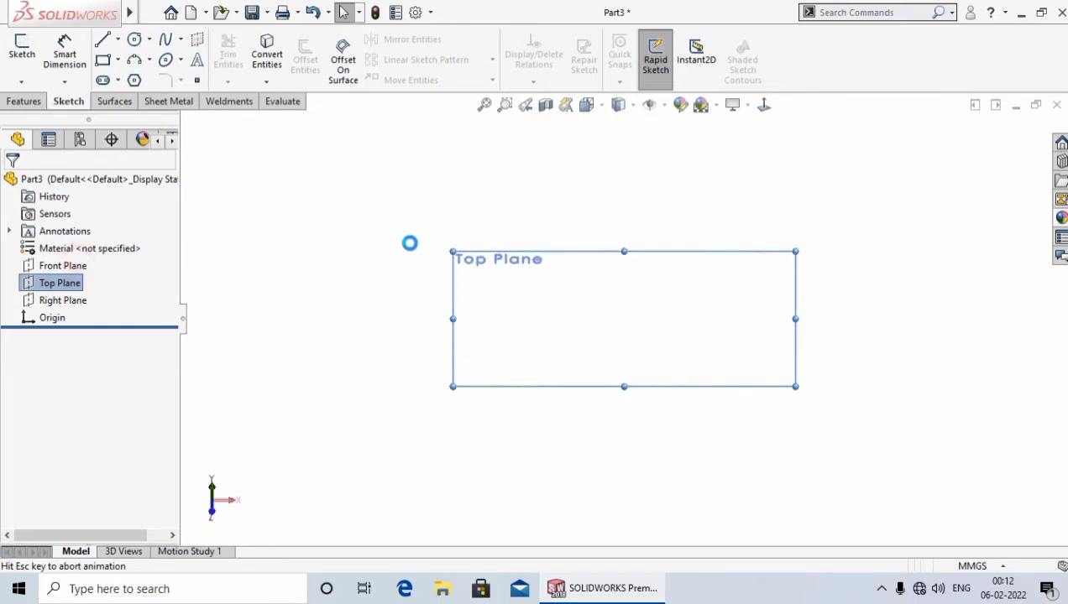
click(335, 243)
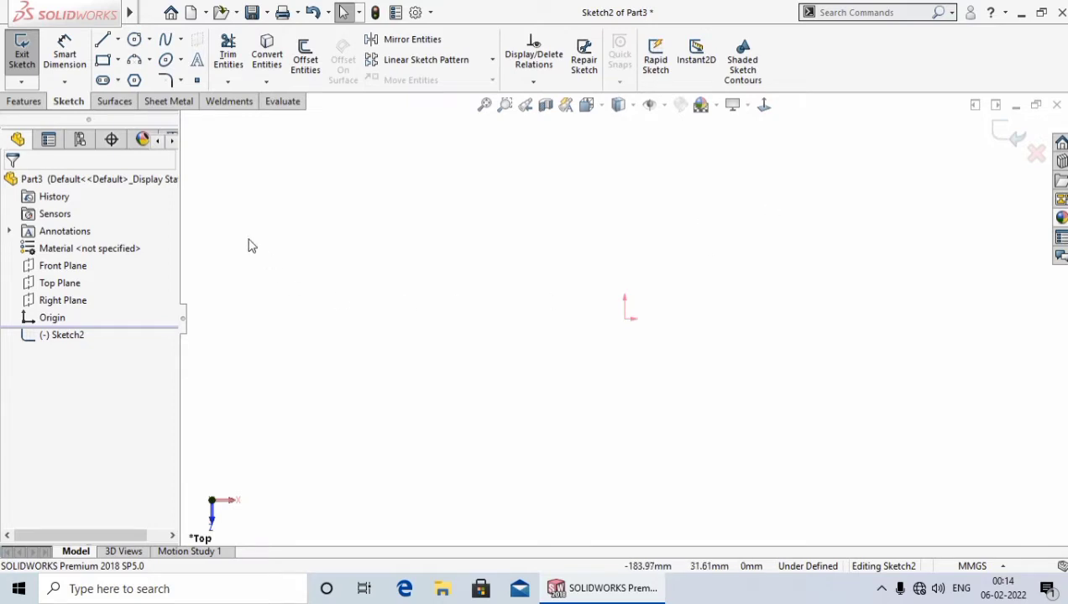
Step: Draw a corner-rectangle square left of the origin, then exit the rectangle tool
click(118, 60)
click(133, 80)
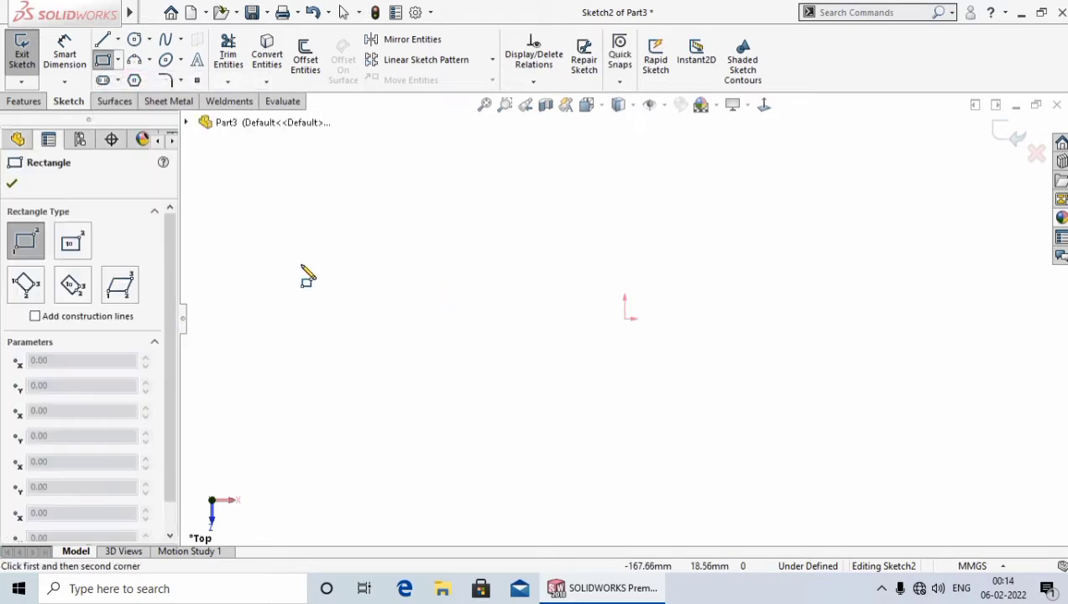
click(336, 227)
click(540, 423)
right_click(541, 427)
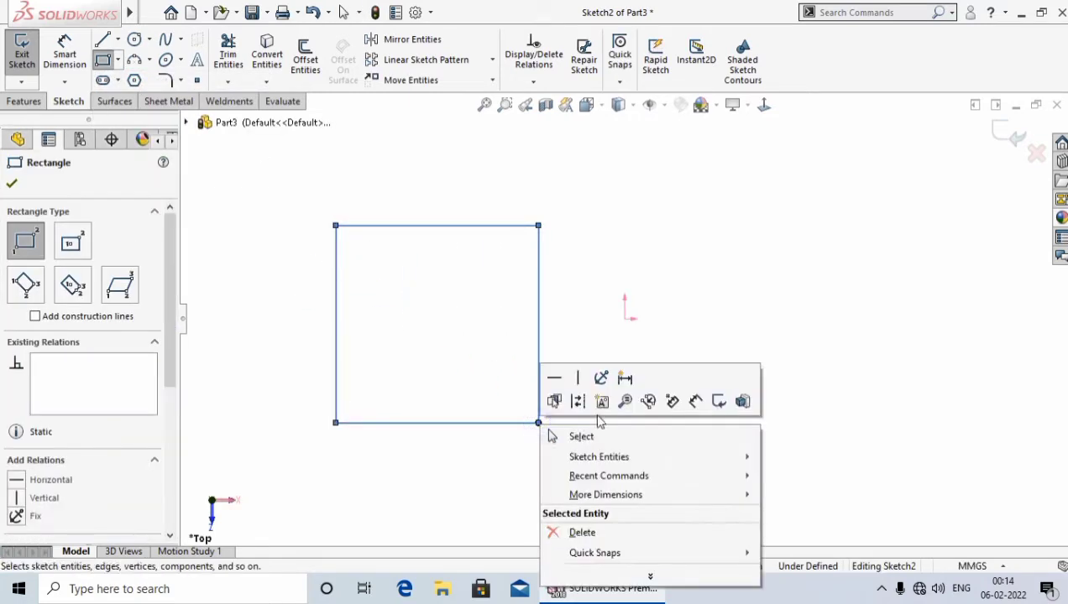
click(580, 438)
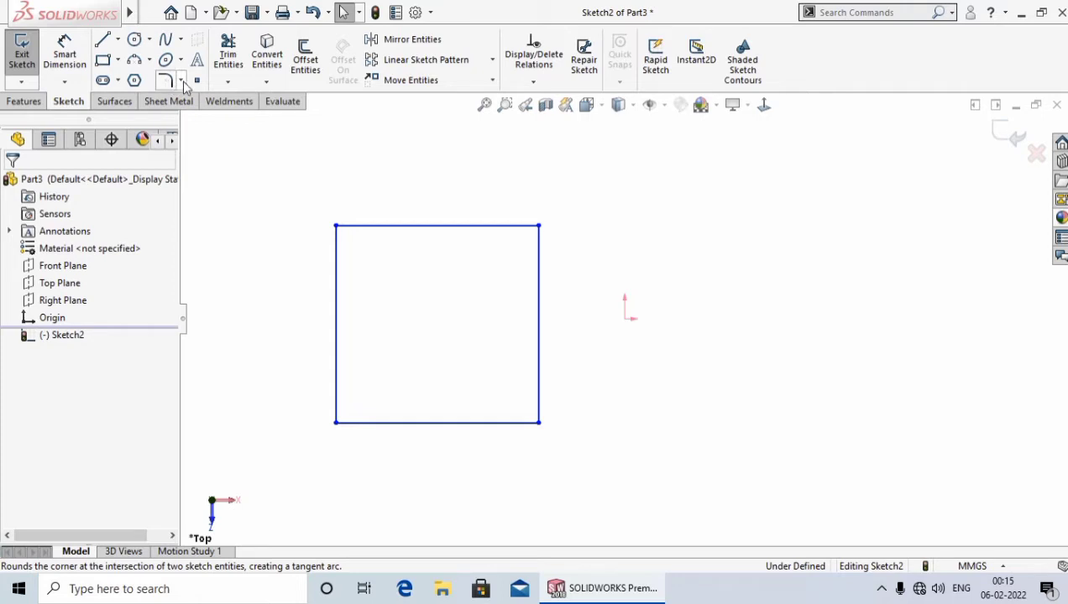
Step: Choose Sketch Fillet from the fillet and chamfer dropdown
click(181, 83)
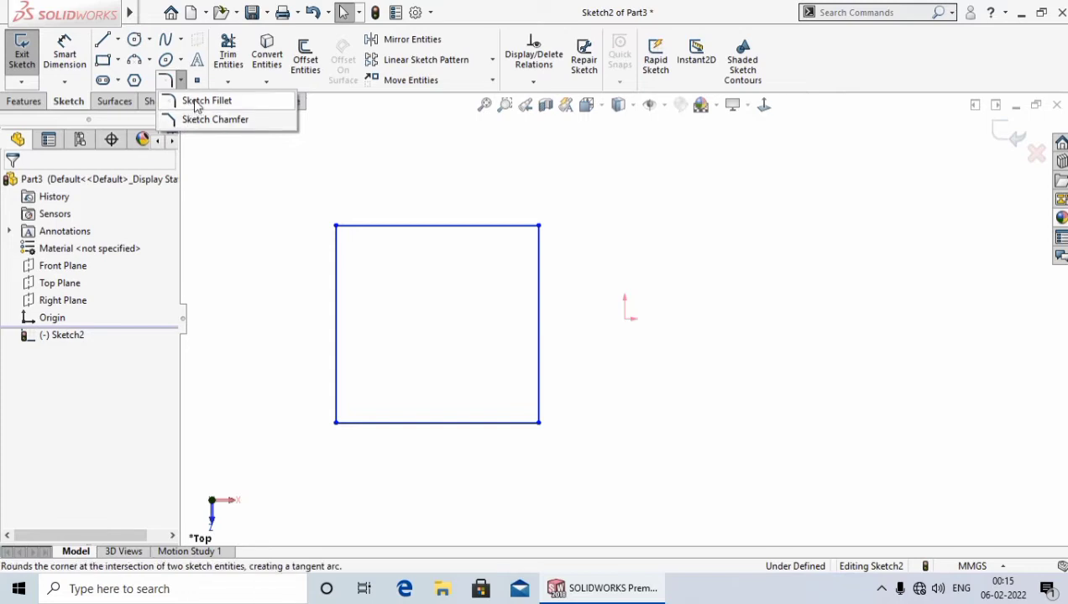
click(206, 102)
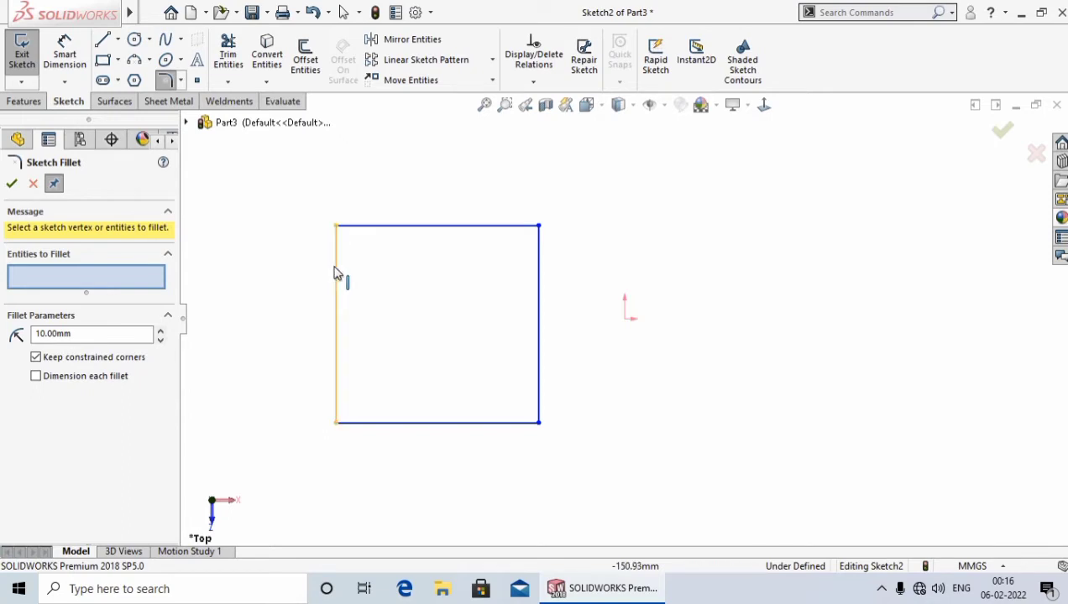
Step: Pick the square's left and top edges and set the fillet radius to 15 mm
click(336, 268)
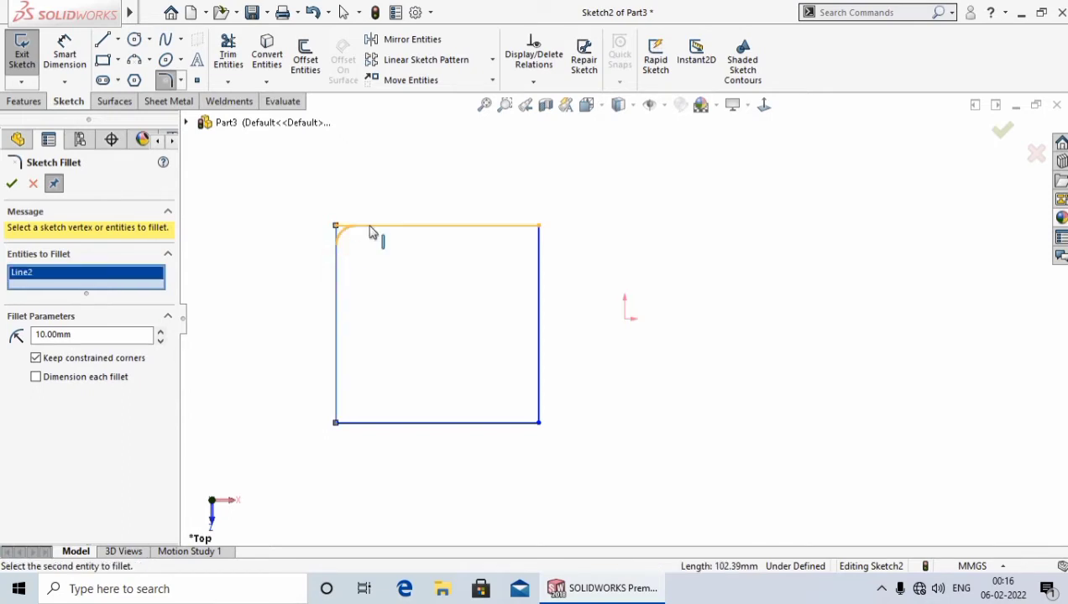
click(371, 233)
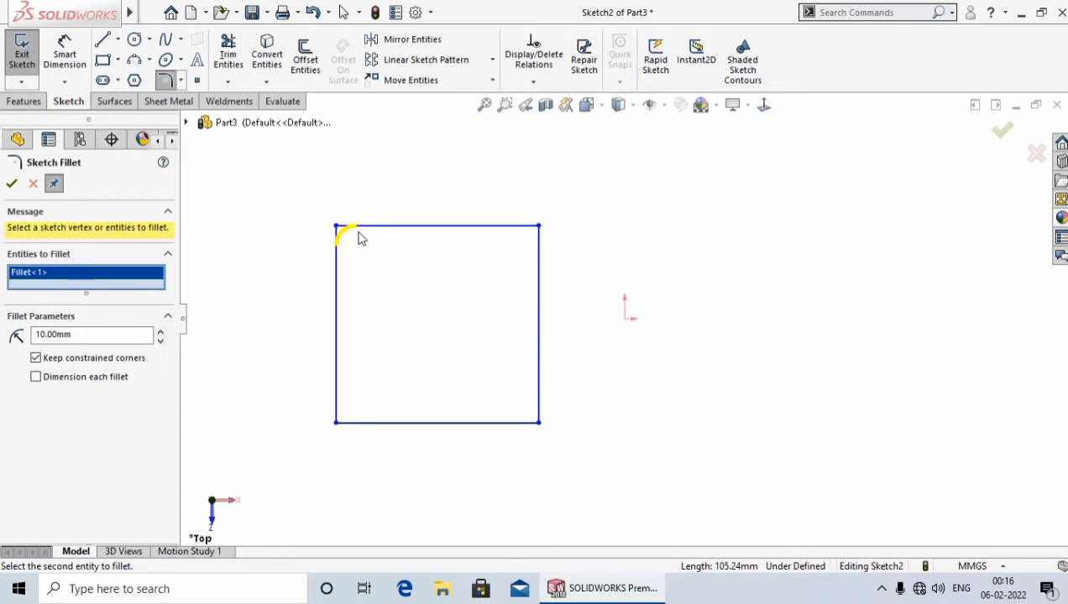
click(112, 335)
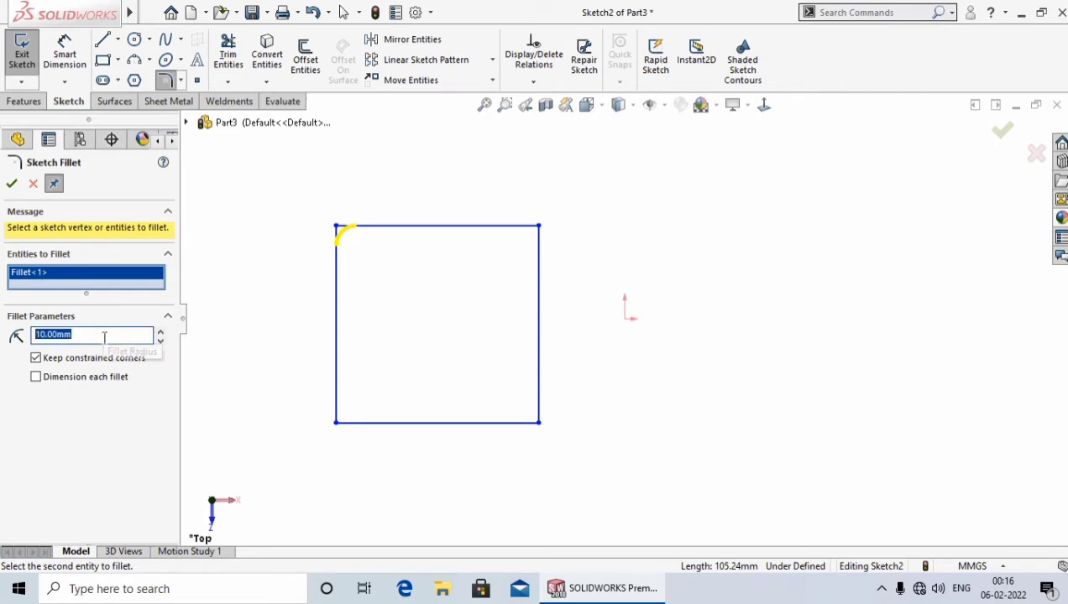
text(1)
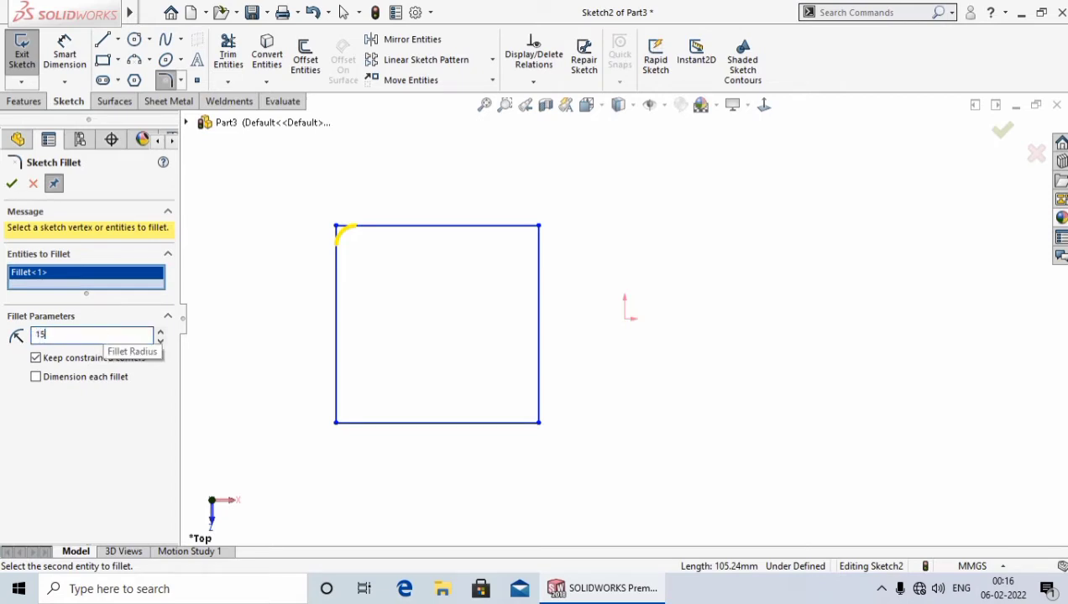
text(5)
key(Return)
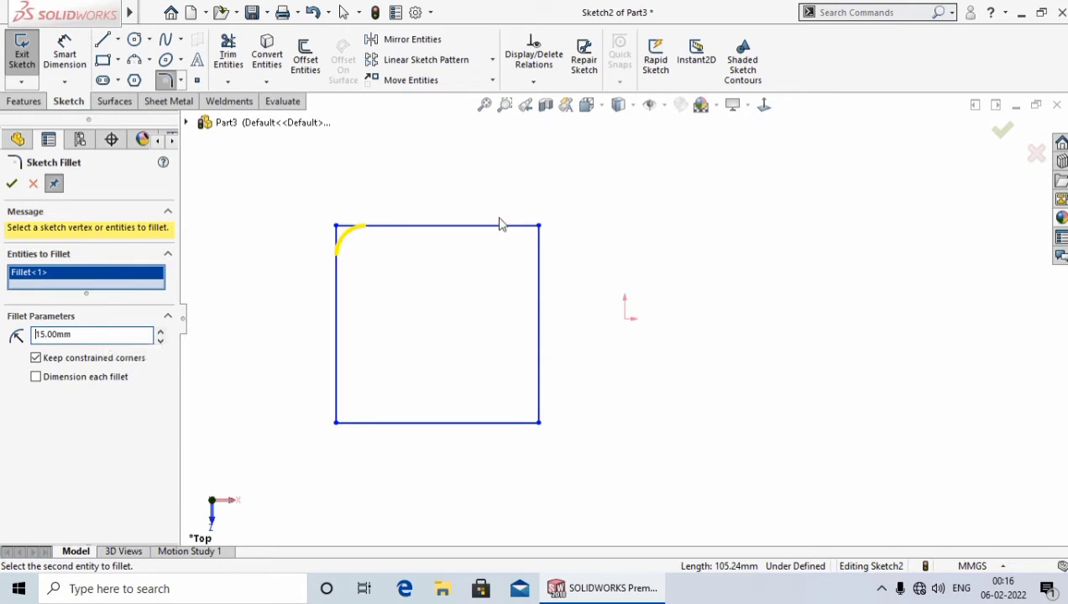
Step: Add the other three corners, turn off Keep constrained corners, and apply the fillets
click(502, 226)
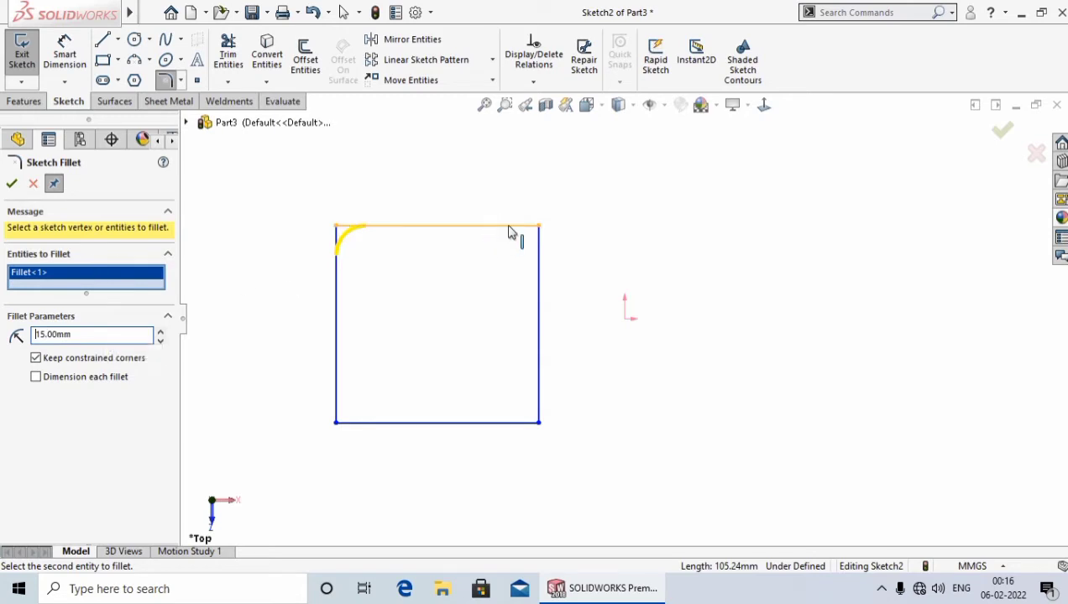
click(539, 268)
click(541, 411)
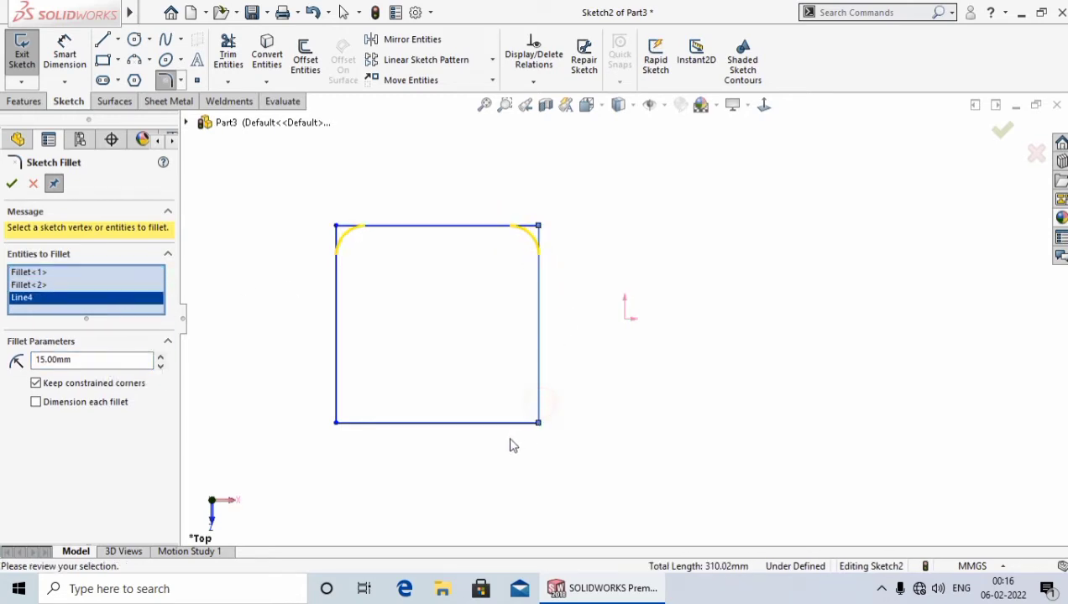
click(522, 423)
click(362, 424)
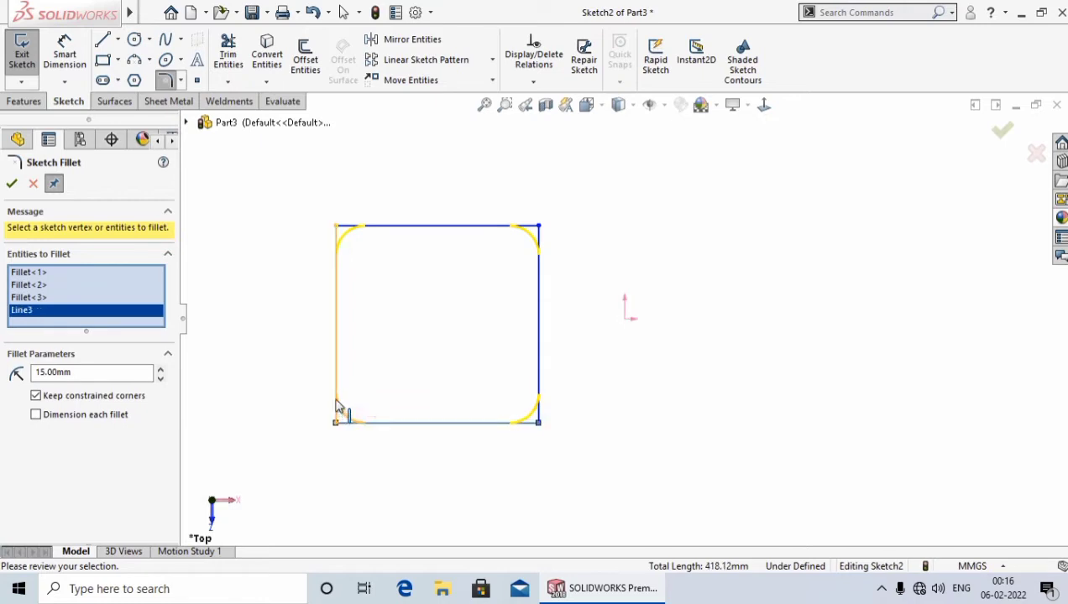
click(336, 404)
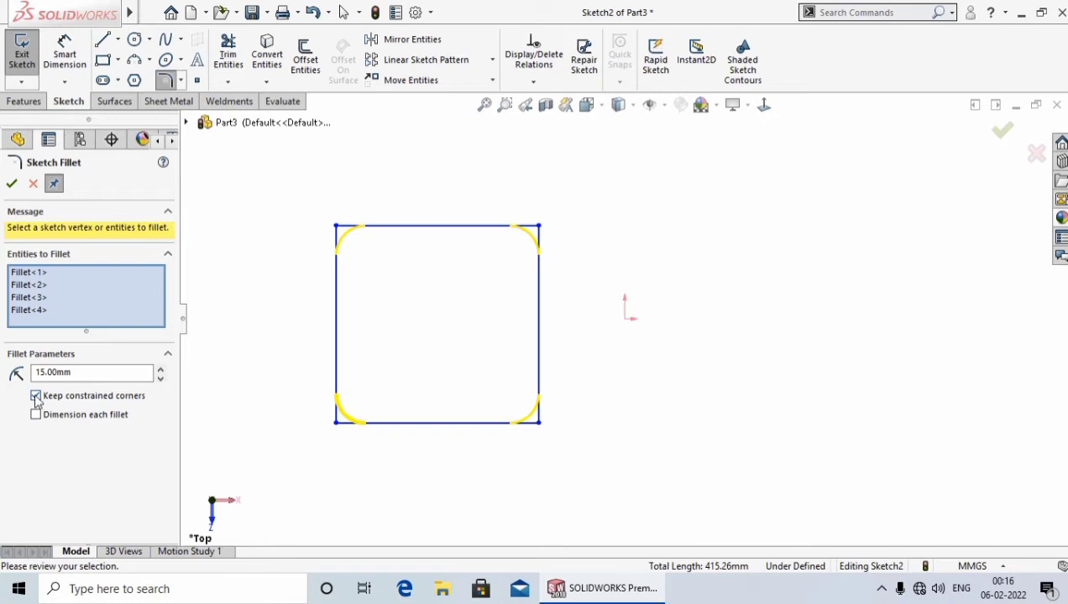
click(36, 396)
click(11, 184)
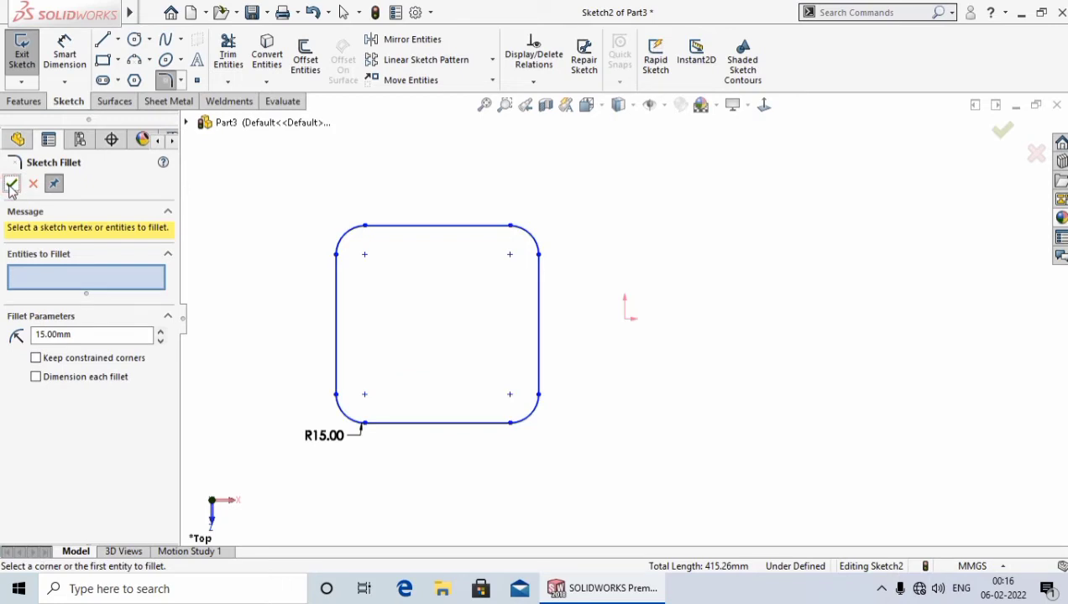
click(11, 184)
Step: Nudge the R15.00 radius label slightly left and deselect it
scroll(370, 438, down, 2)
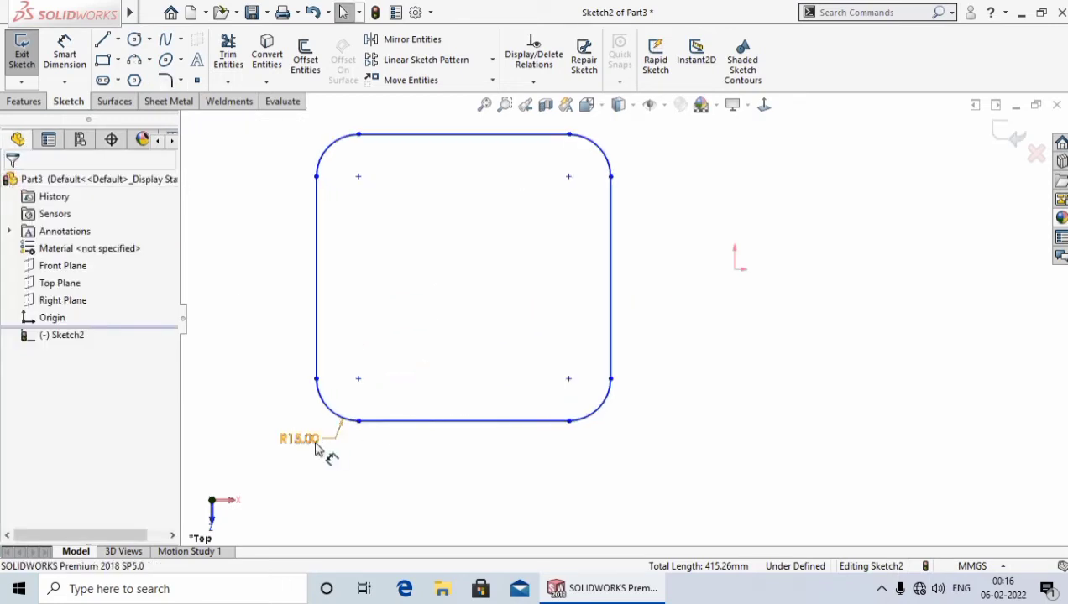
drag(329, 453, 318, 437)
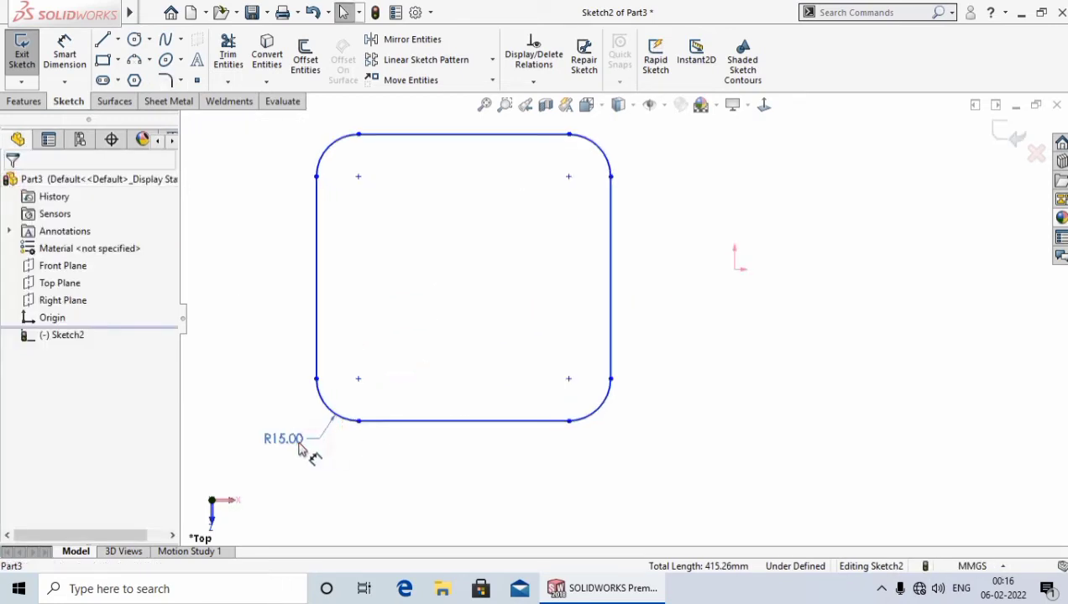
click(379, 477)
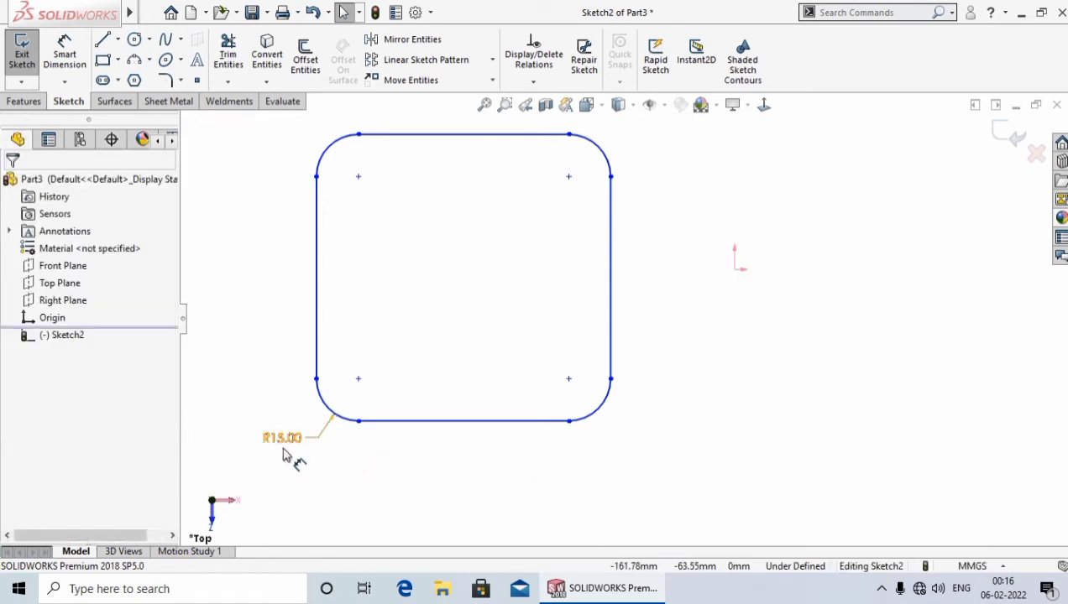
scroll(643, 327, up, 2)
scroll(693, 262, down, 2)
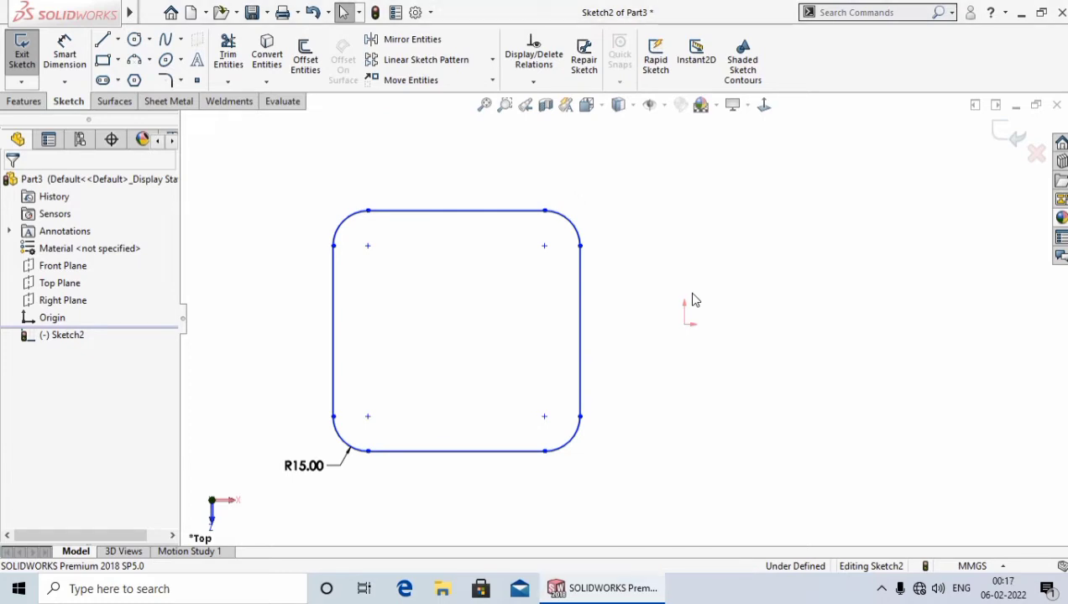
scroll(756, 332, up, 3)
scroll(772, 302, down, 4)
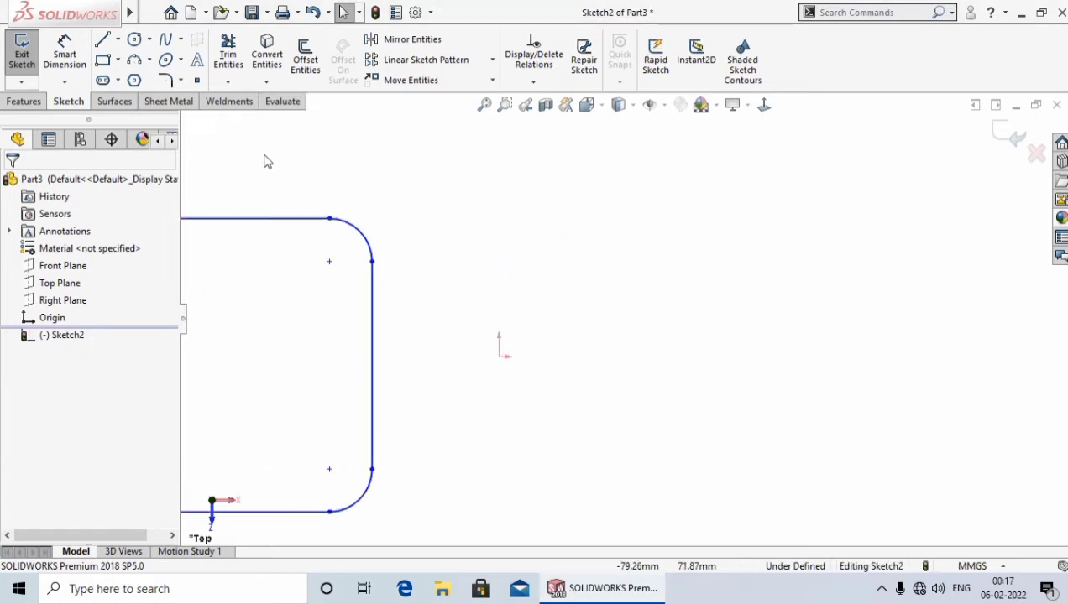
Step: Draw a 6-sided polygon right of the origin, then exit the Polygon tool
click(136, 80)
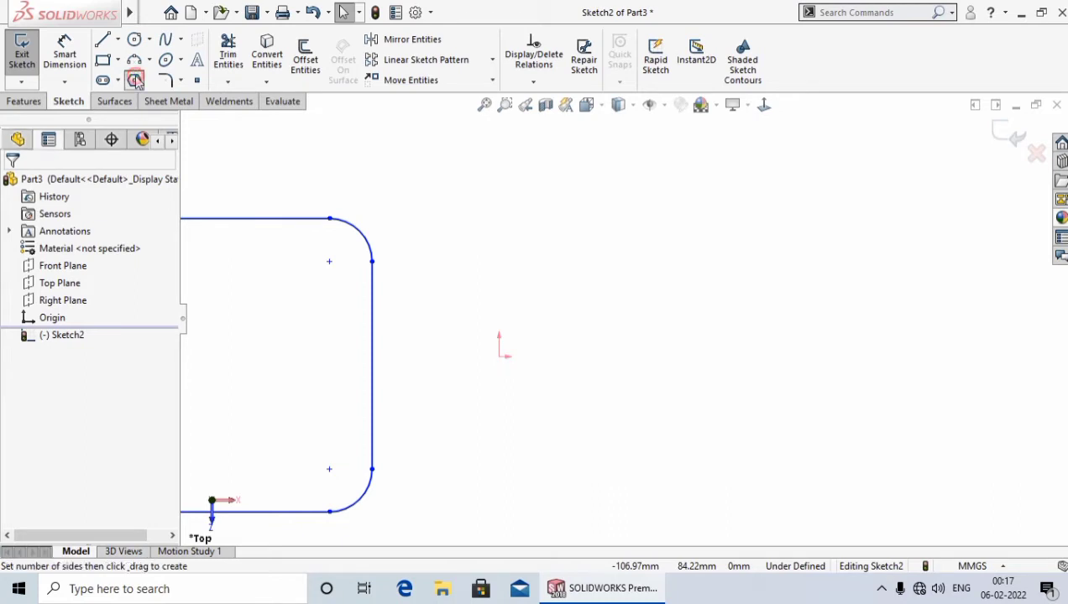
double_click(71, 273)
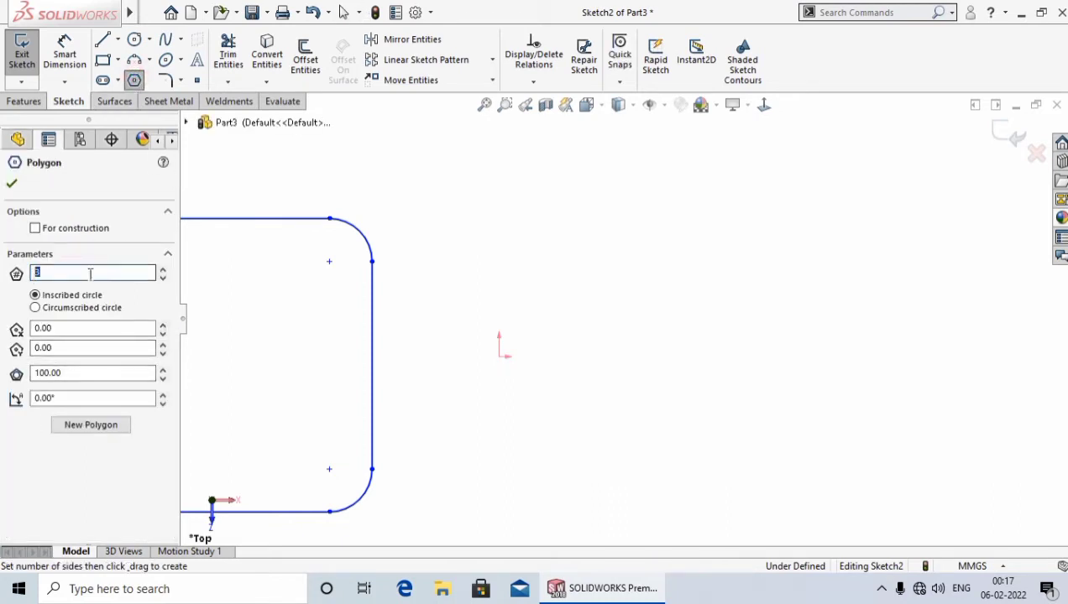
text(6)
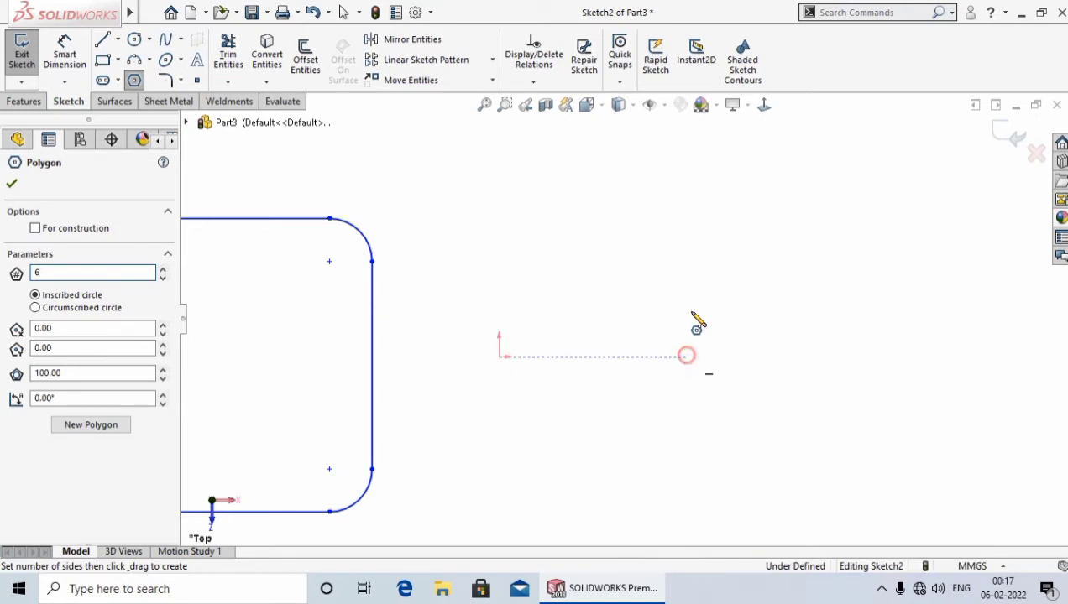
click(686, 356)
click(685, 201)
right_click(703, 210)
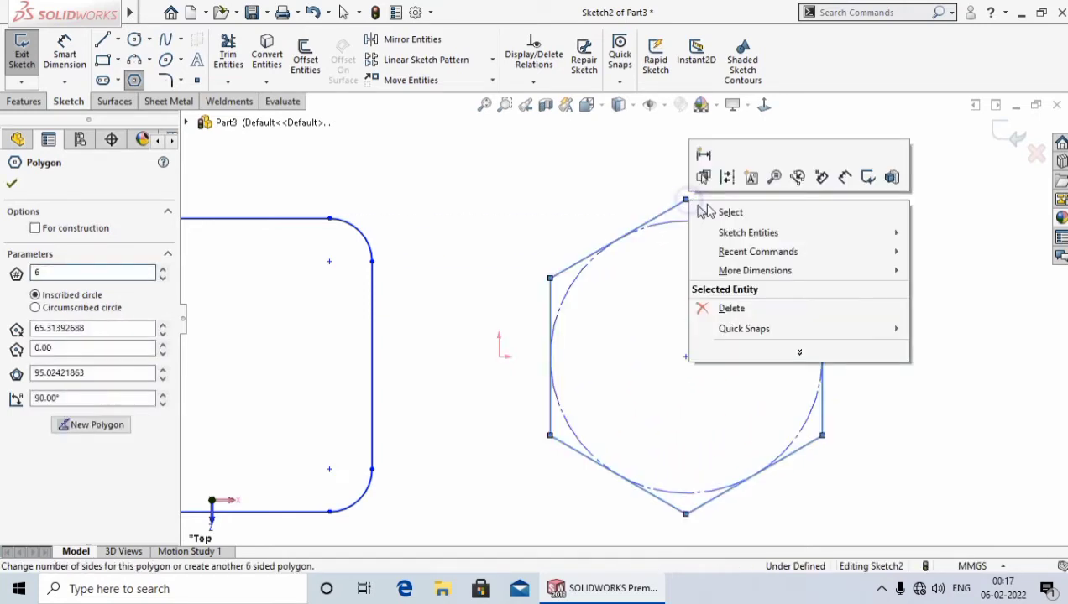
click(703, 211)
scroll(725, 312, up, 2)
scroll(724, 312, down, 1)
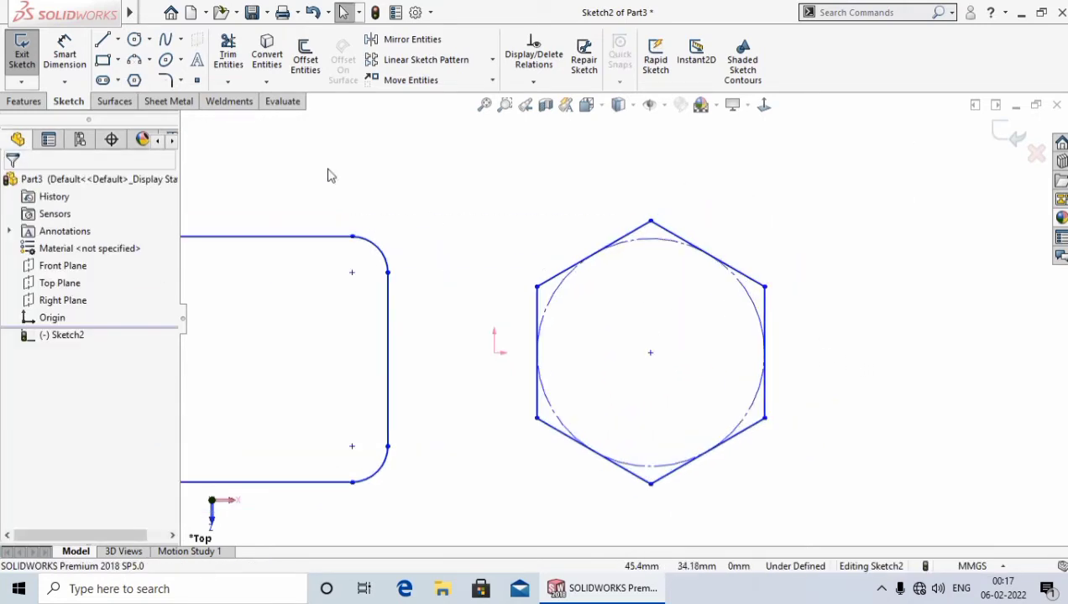
Step: Start Sketch Fillet and select all six hexagon corners
click(180, 80)
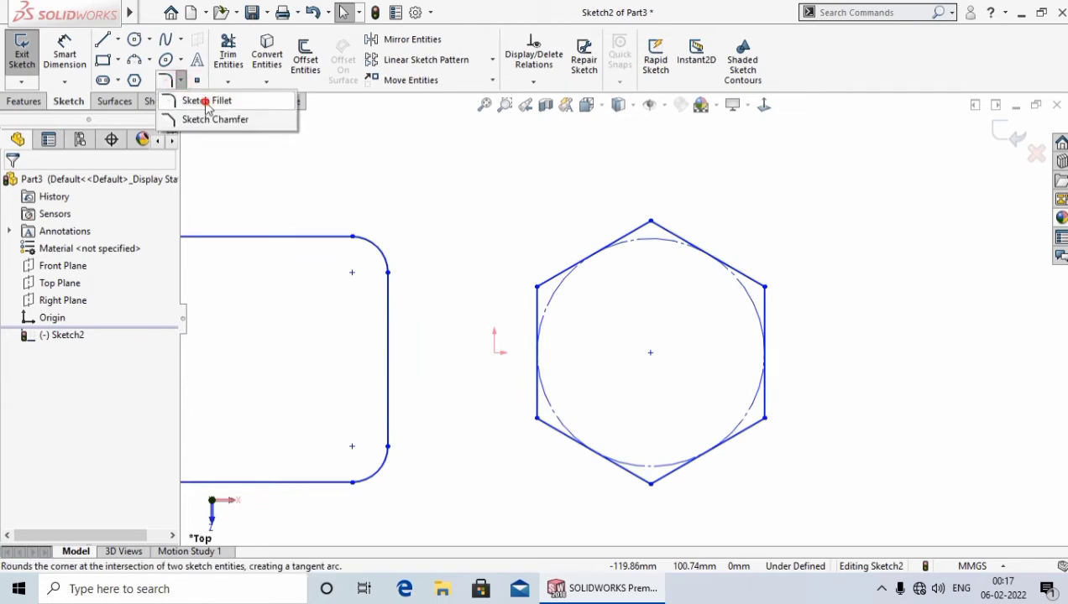
click(206, 101)
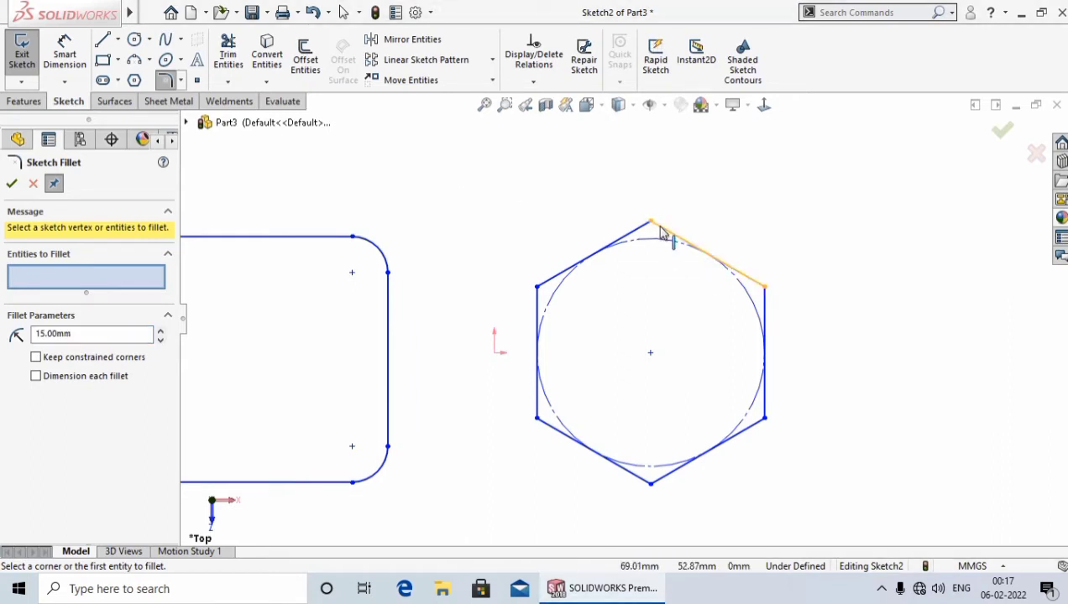
scroll(661, 233, down, 2)
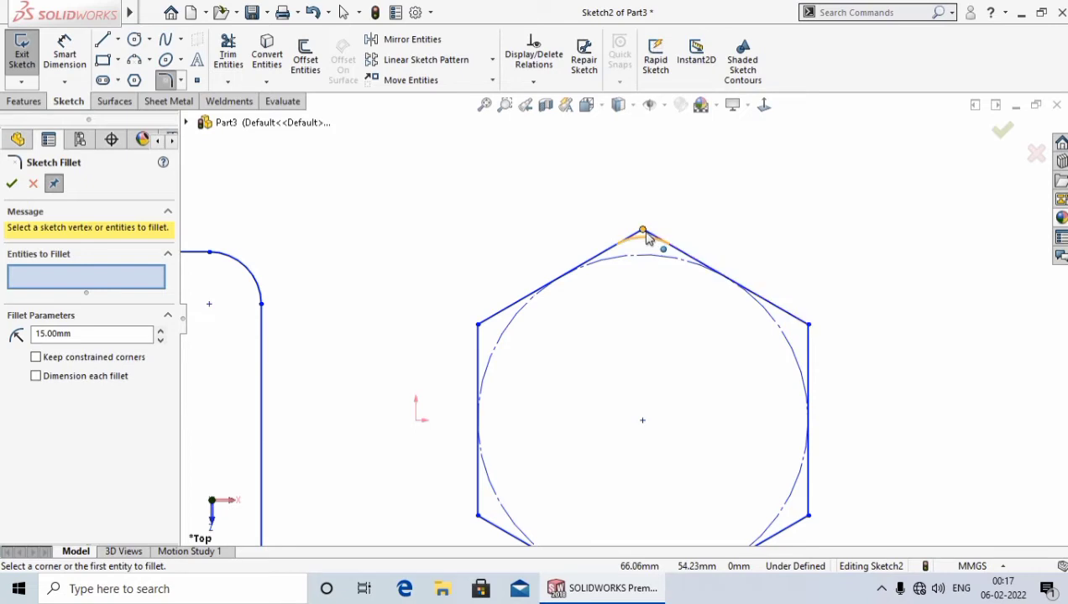
click(643, 234)
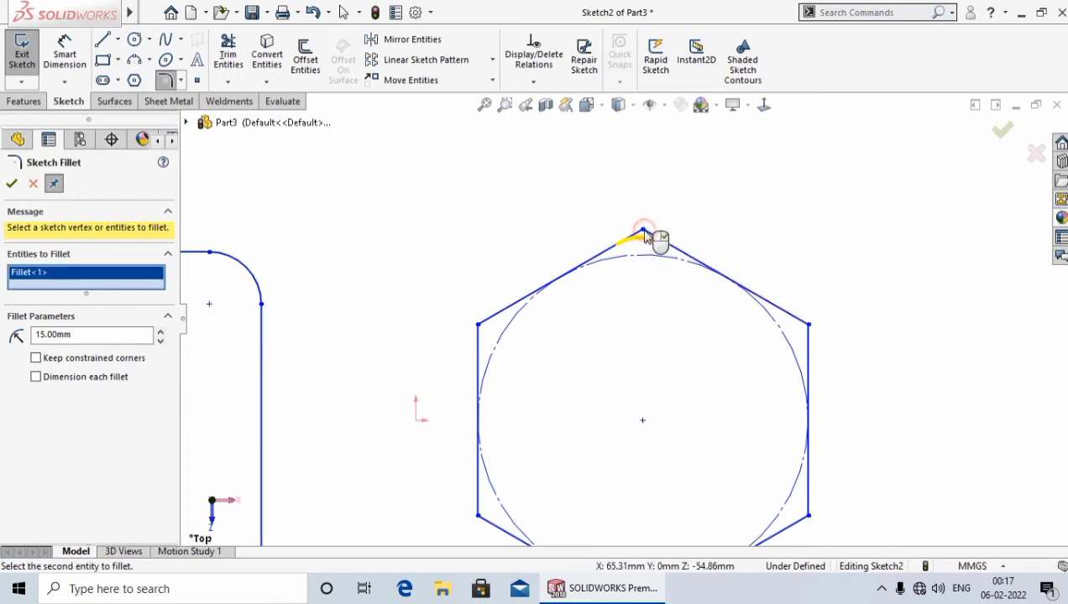
click(808, 326)
scroll(760, 427, up, 2)
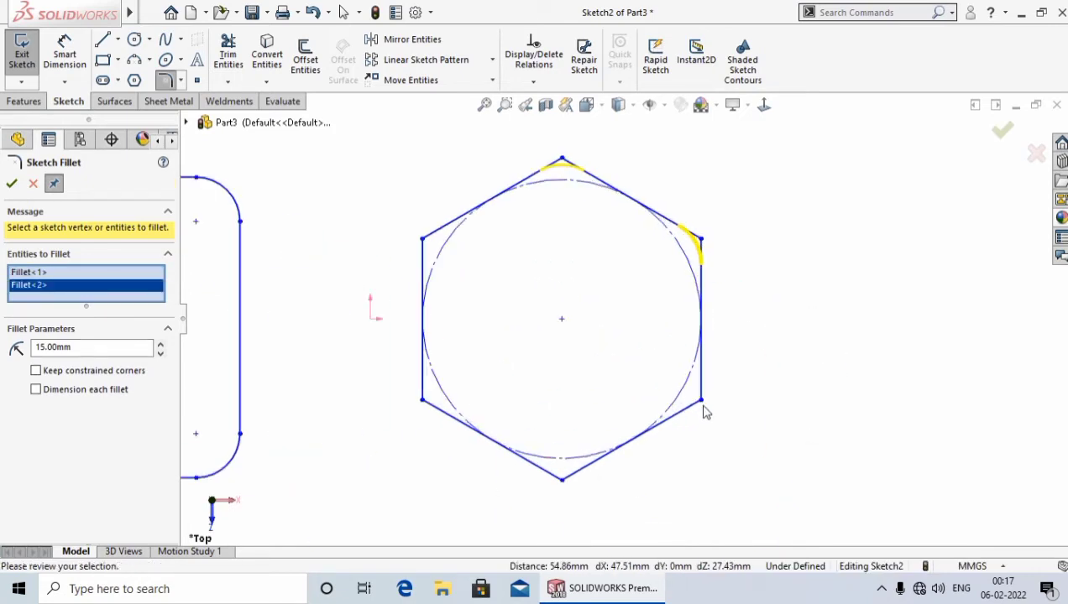
click(703, 409)
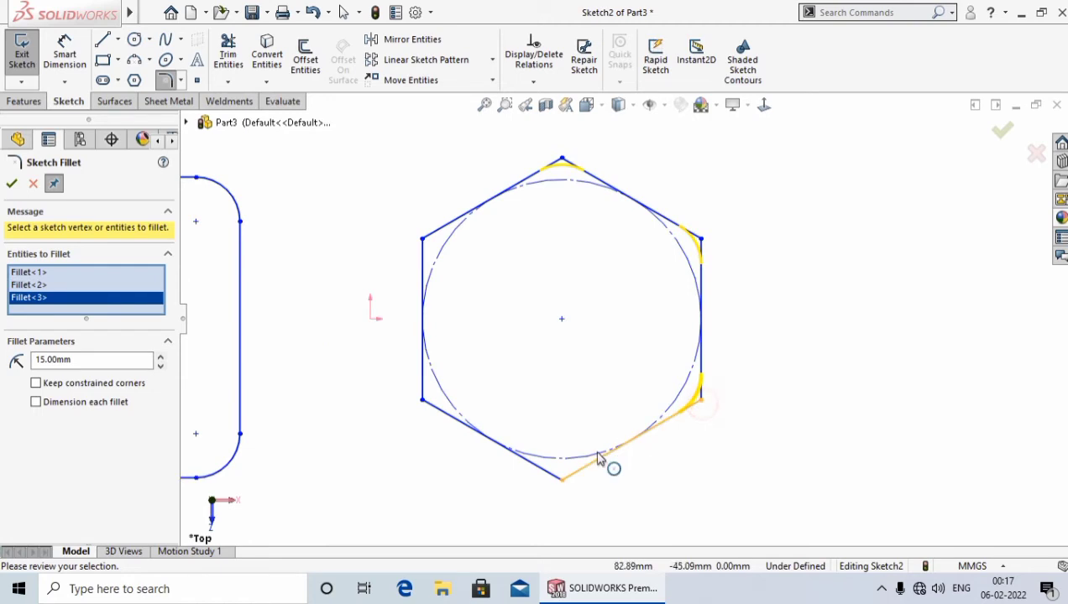
click(563, 482)
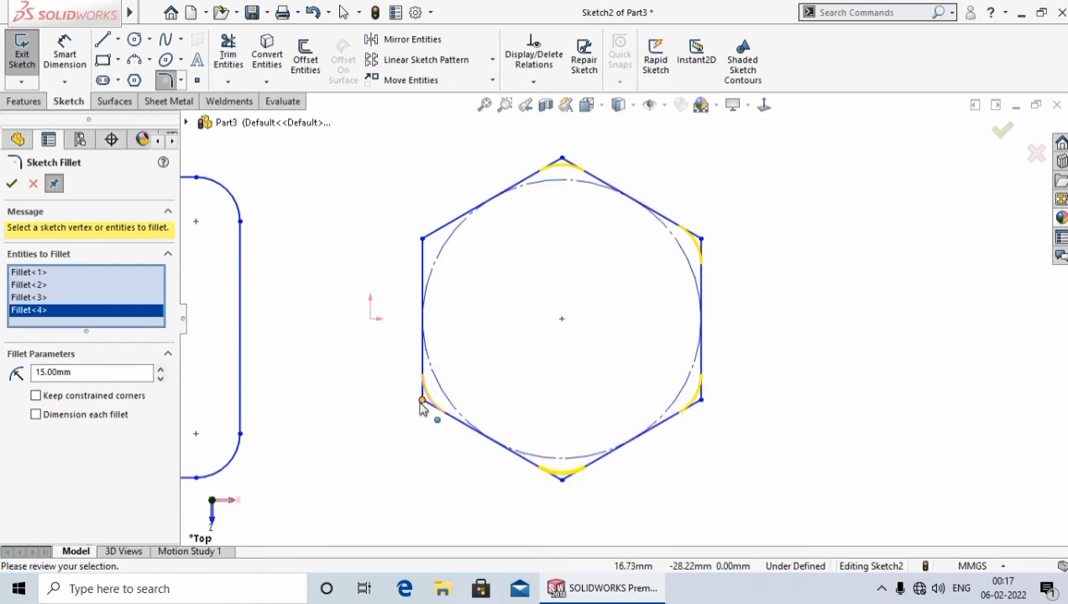
click(421, 402)
click(422, 240)
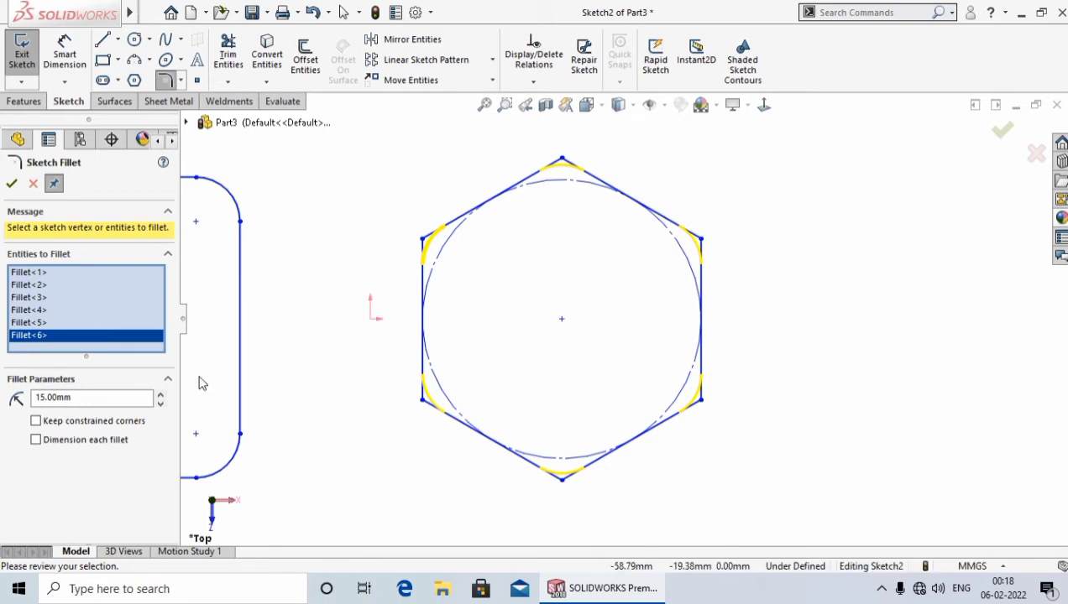
Step: Set a 20 mm radius, enable Keep constrained corners and Dimension each fillet, and apply
click(93, 398)
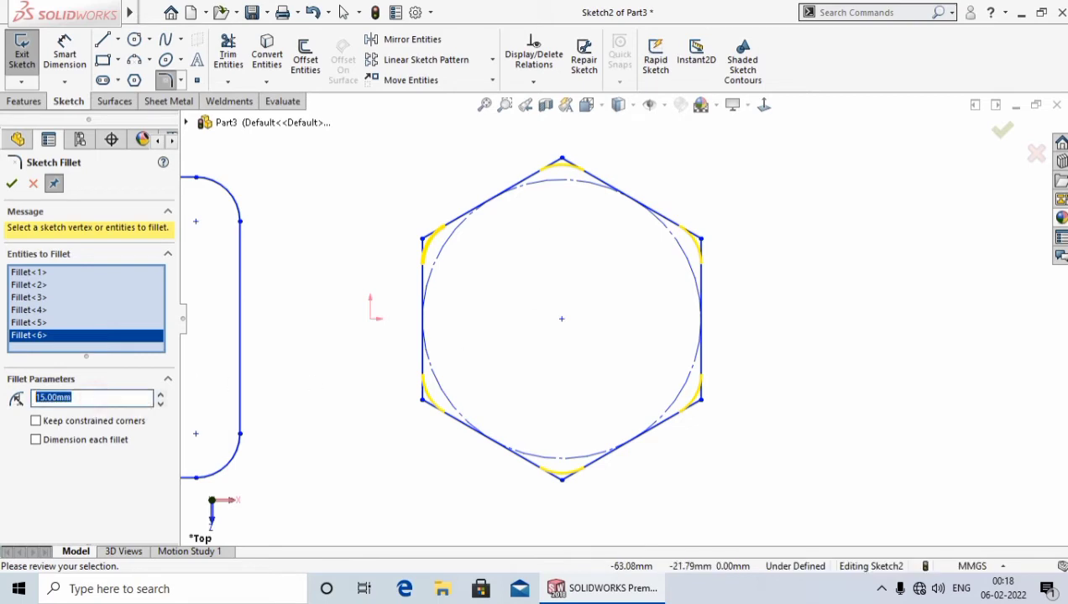
text(20)
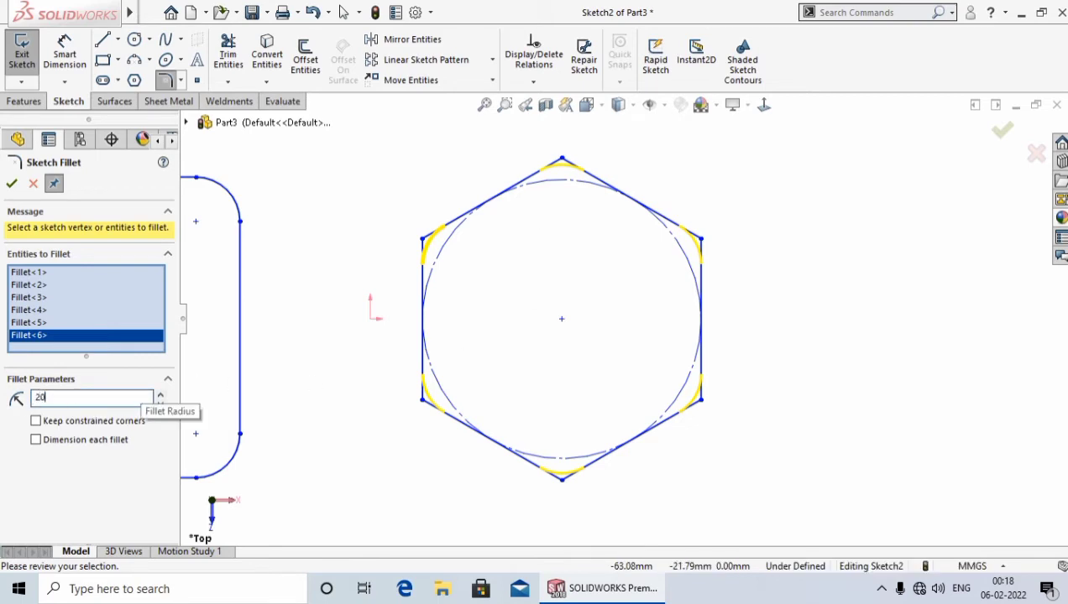
key(Return)
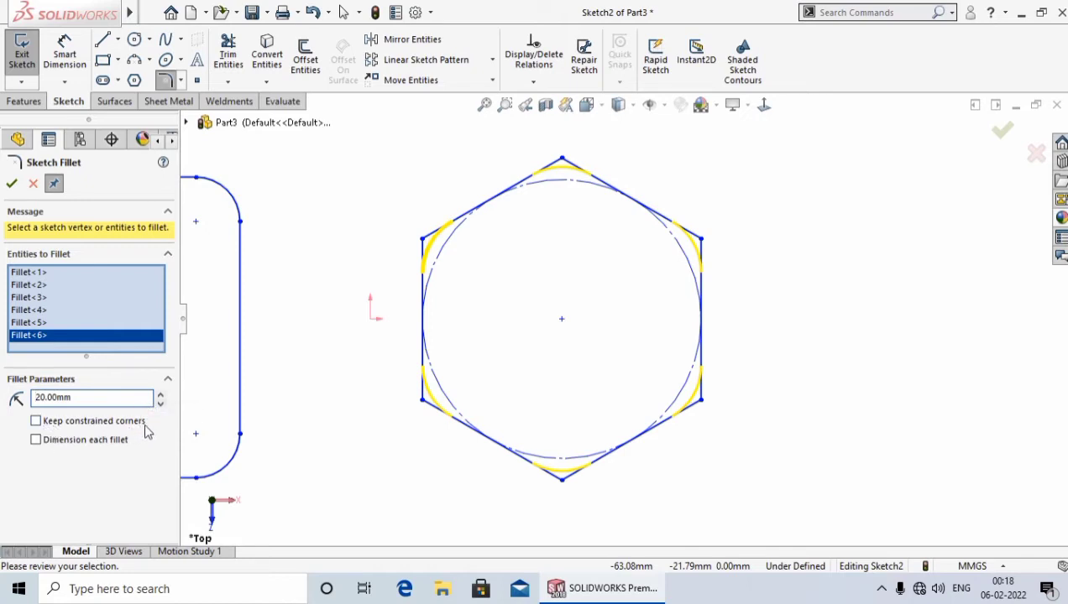
click(36, 421)
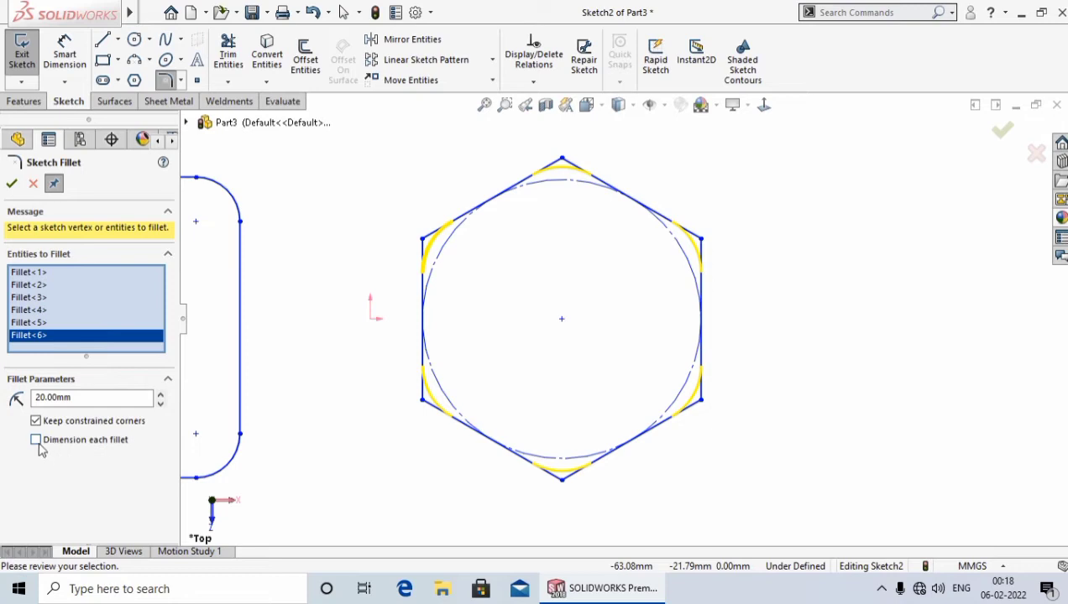
click(36, 440)
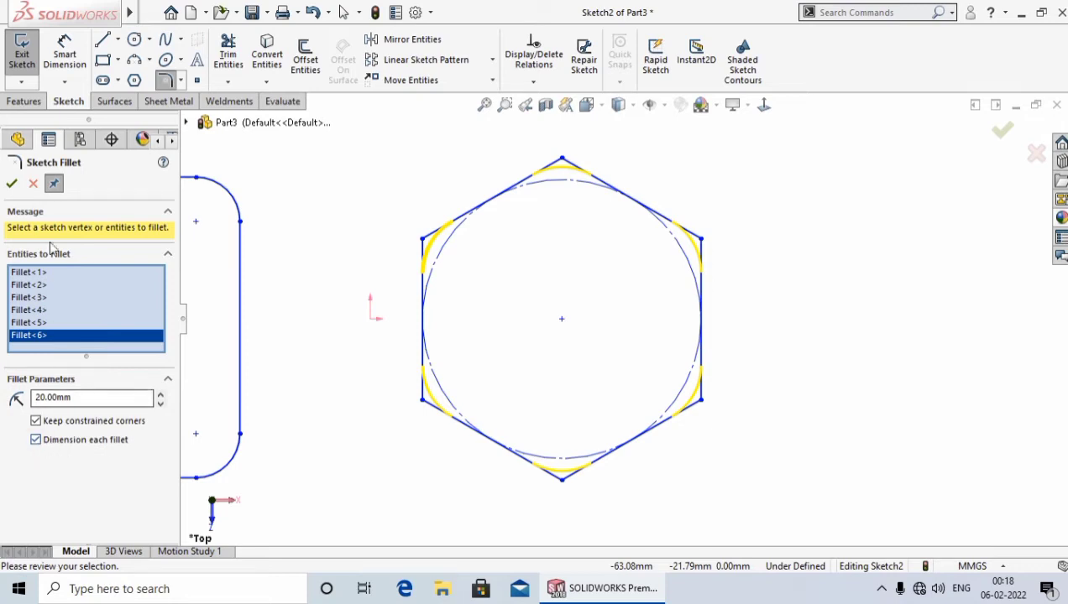
click(12, 185)
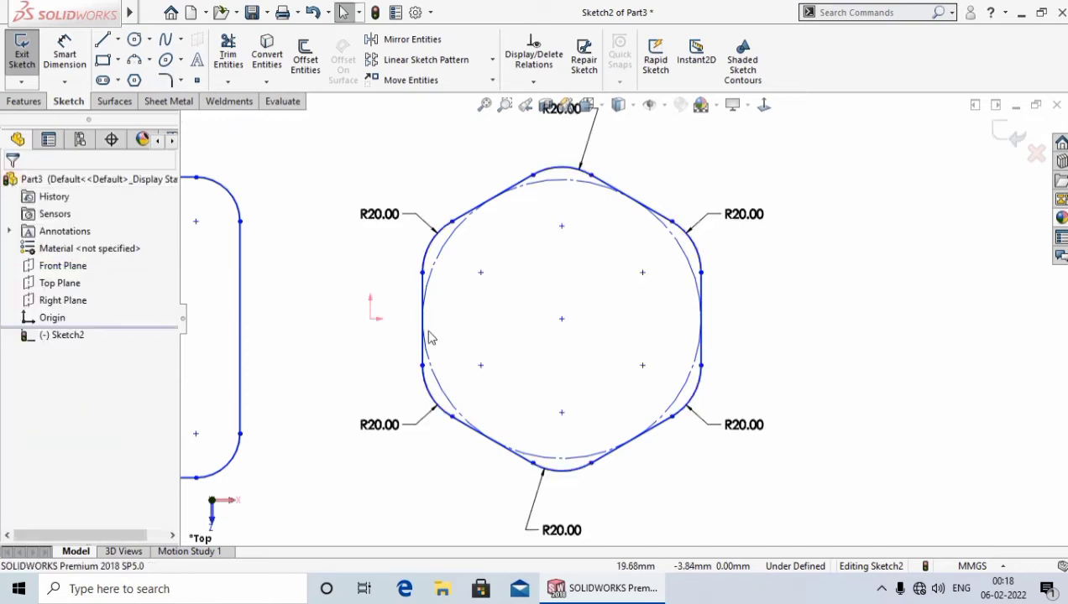
Step: Zoom out to see both shapes and start the Polygon tool again
scroll(586, 356, up, 1)
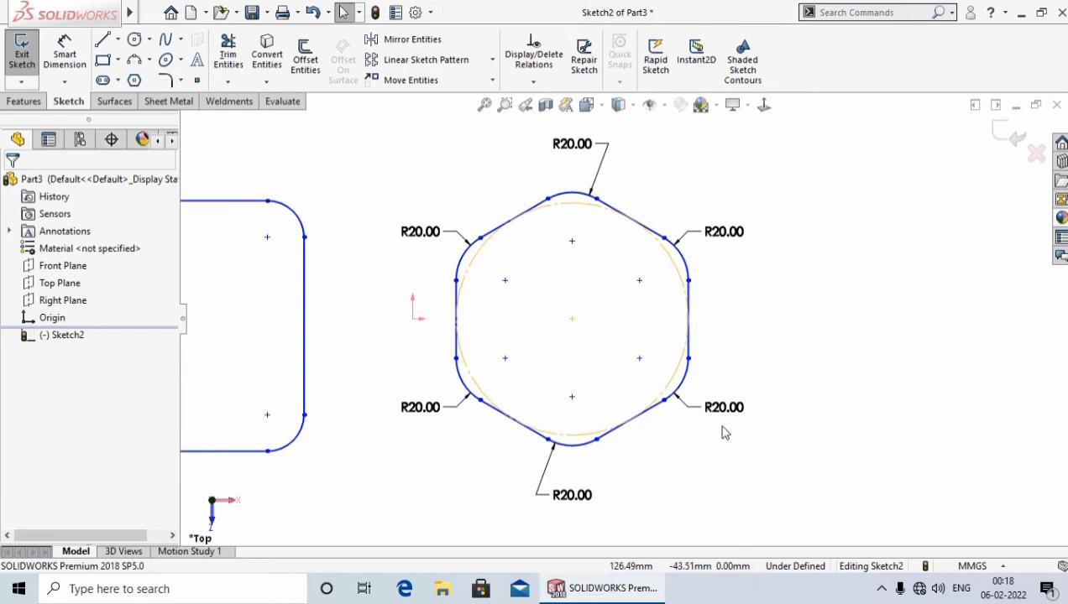
scroll(832, 330, up, 3)
scroll(763, 293, down, 3)
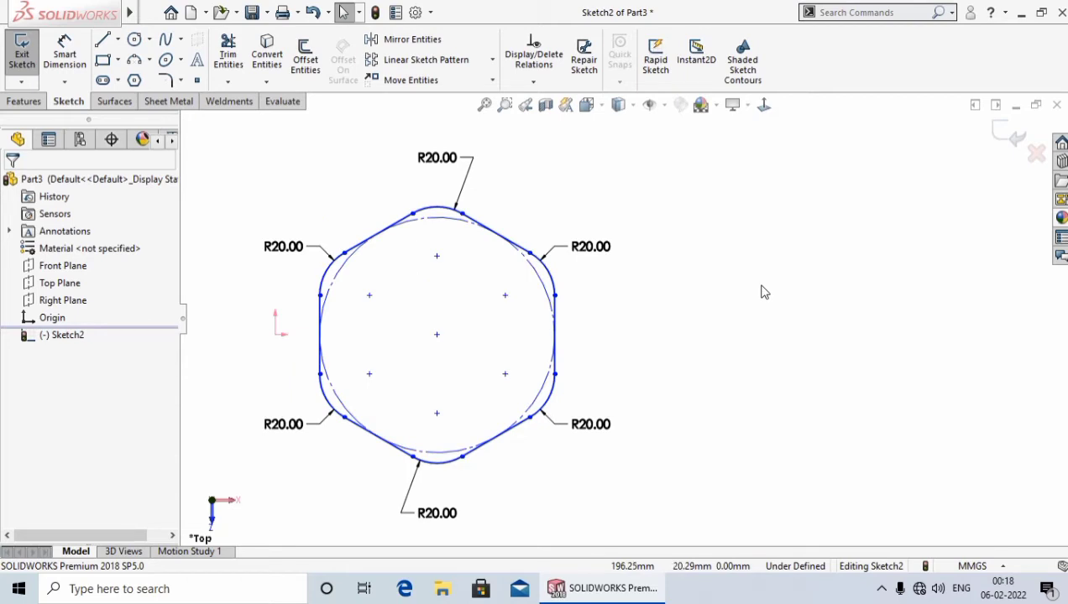
click(134, 80)
Step: Draw a 3-sided polygon right of the hexagon, then exit the Polygon tool
double_click(71, 273)
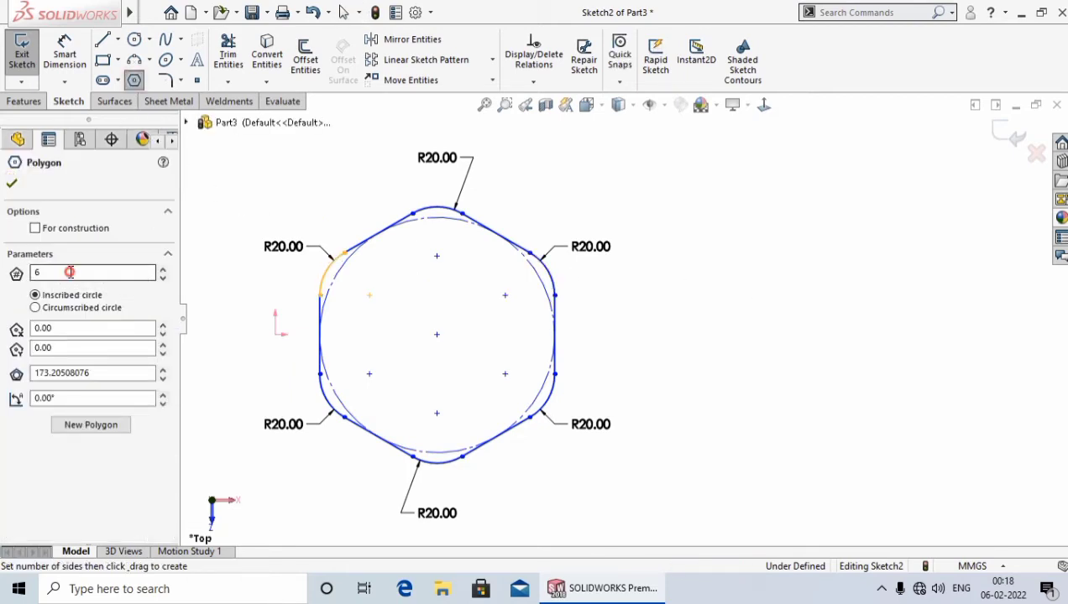
text(3)
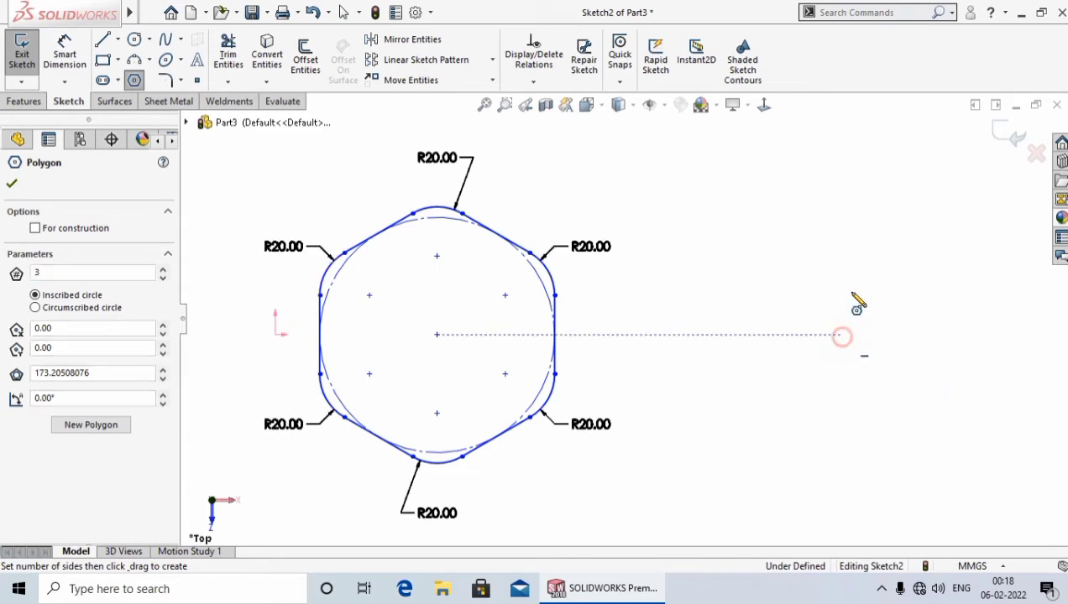
drag(841, 335, 841, 170)
right_click(842, 171)
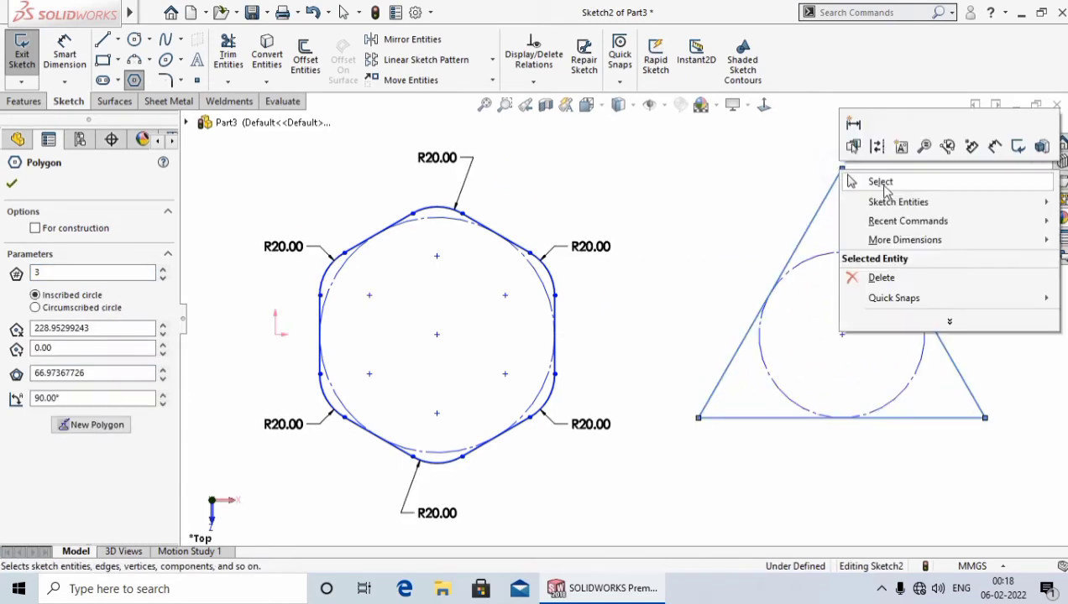
click(885, 189)
scroll(917, 229, down, 3)
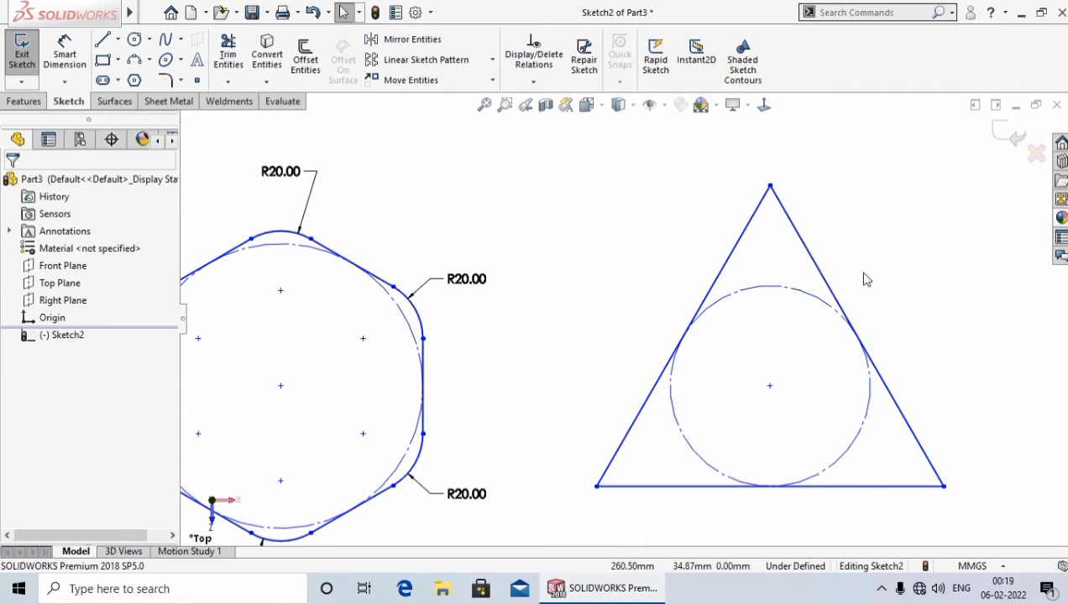
Step: Box-select the triangle and fillet its corners at 15 mm with one shared dimension
click(183, 80)
click(200, 101)
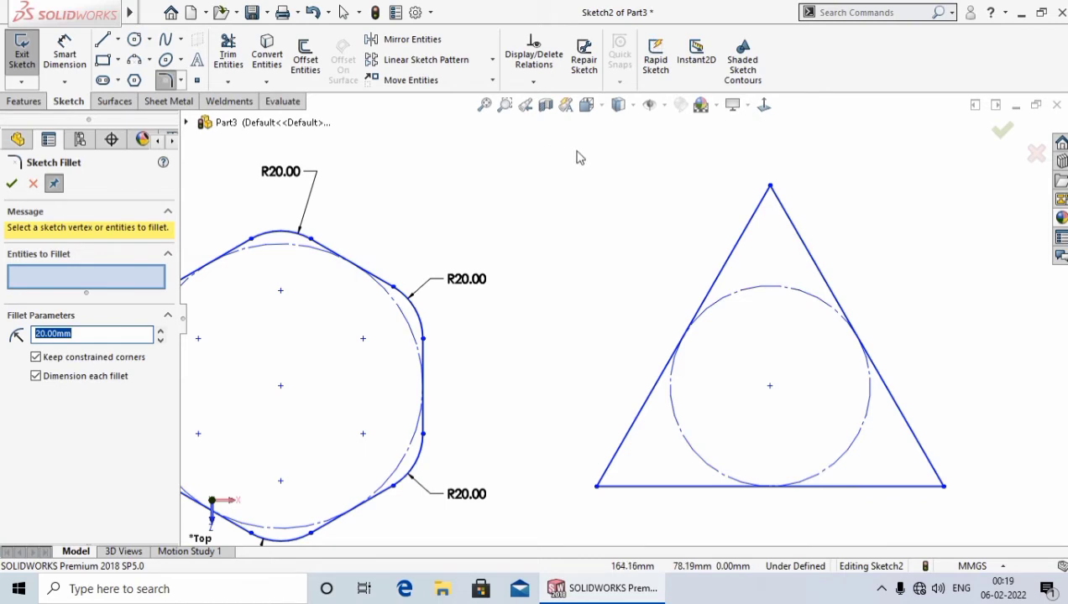
mouse_move(577, 152)
mouse_down()
mouse_move(919, 428)
mouse_move(999, 544)
mouse_up()
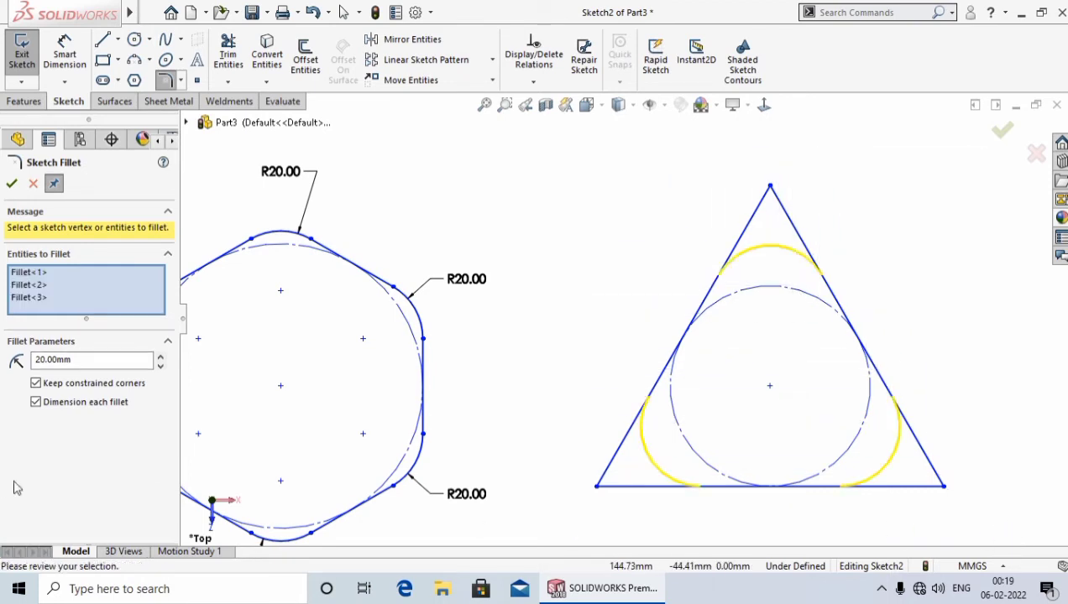
click(105, 358)
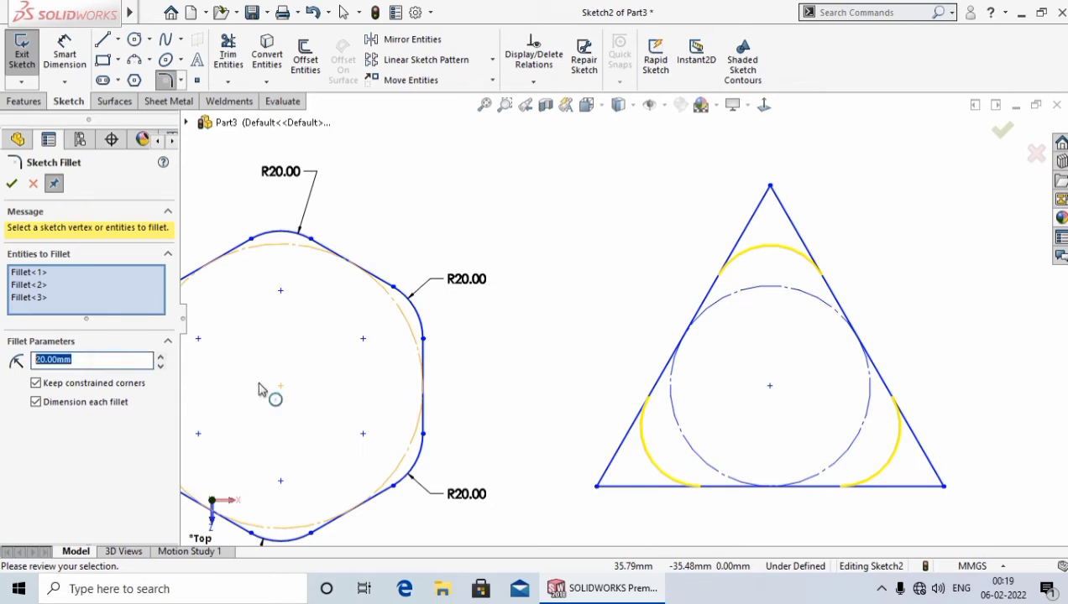
text(15)
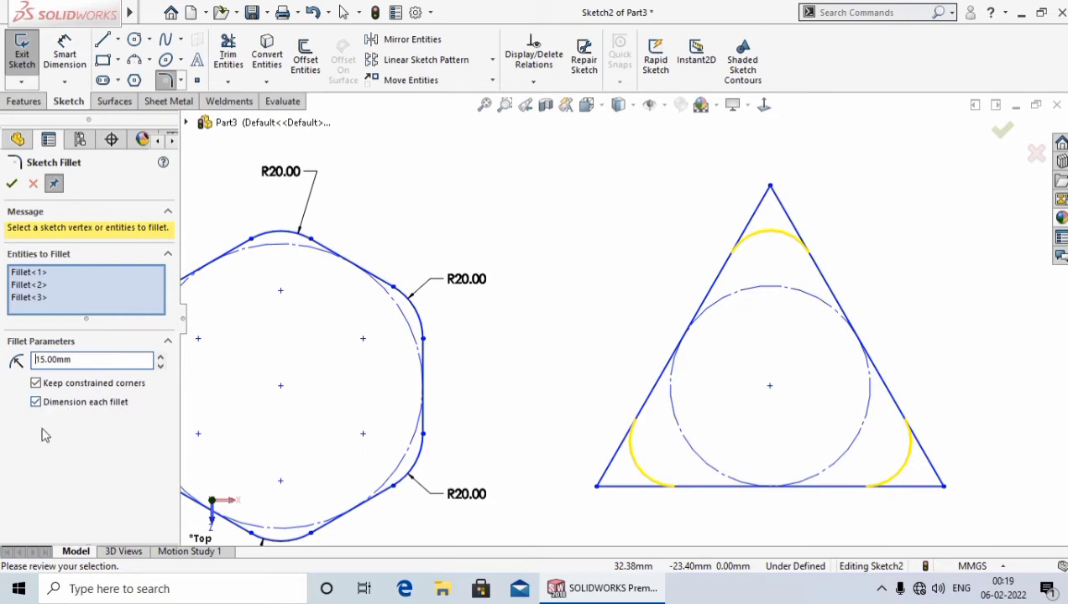
click(35, 402)
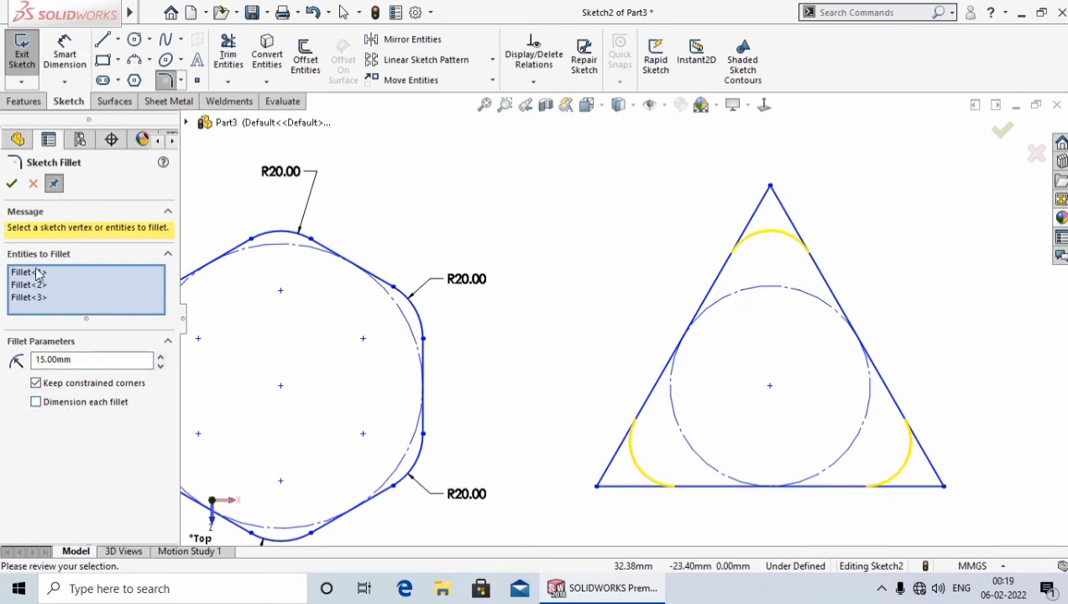
click(11, 183)
click(11, 184)
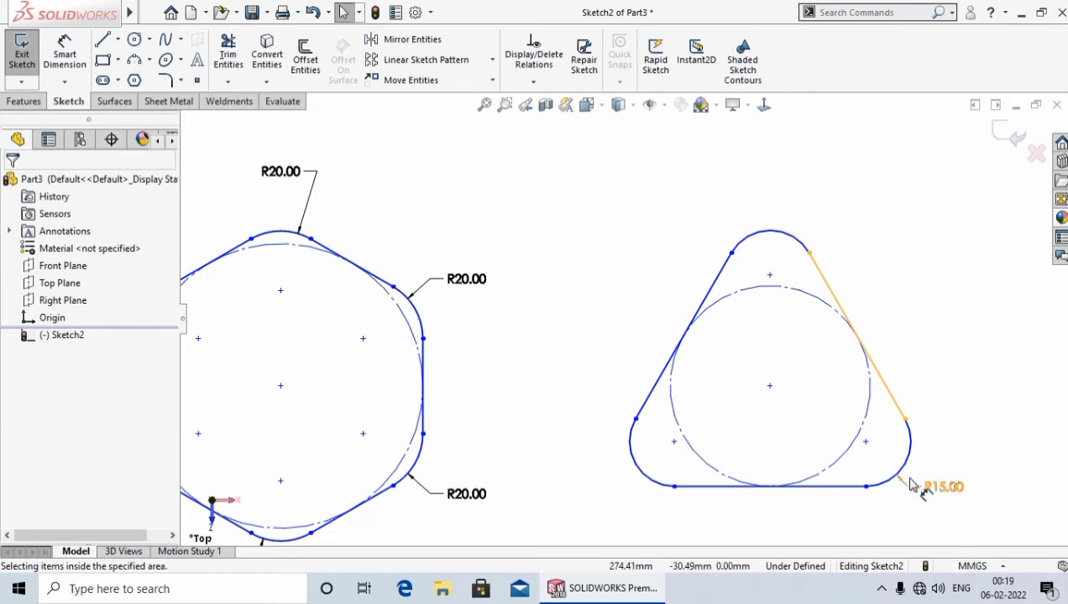
Step: Fit the view and delete all filleted shapes and their dimensions from Sketch2
key(z)
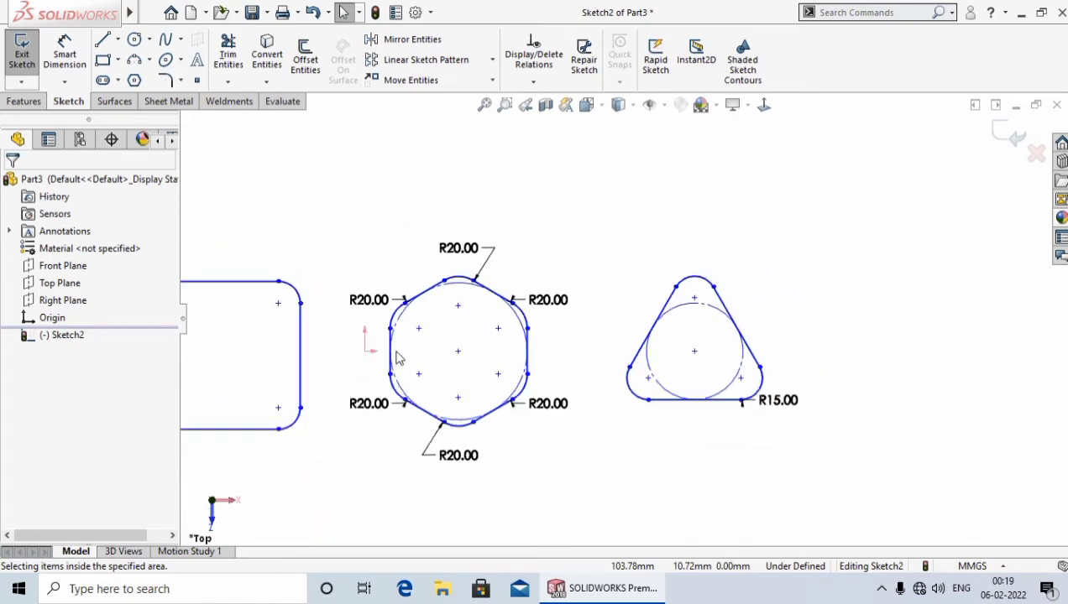
key(f)
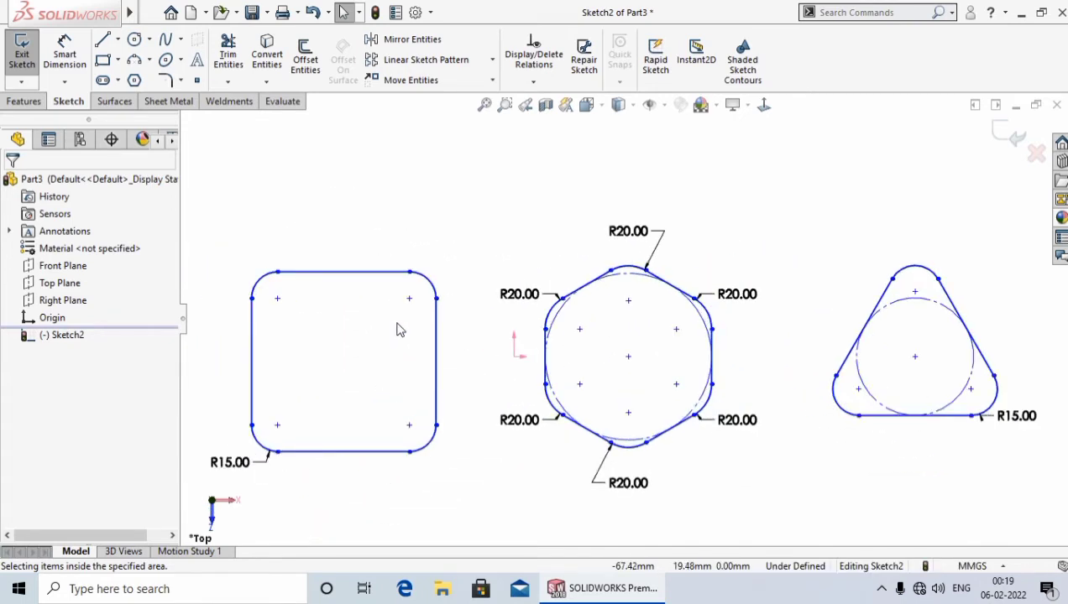
scroll(638, 470, down, 1)
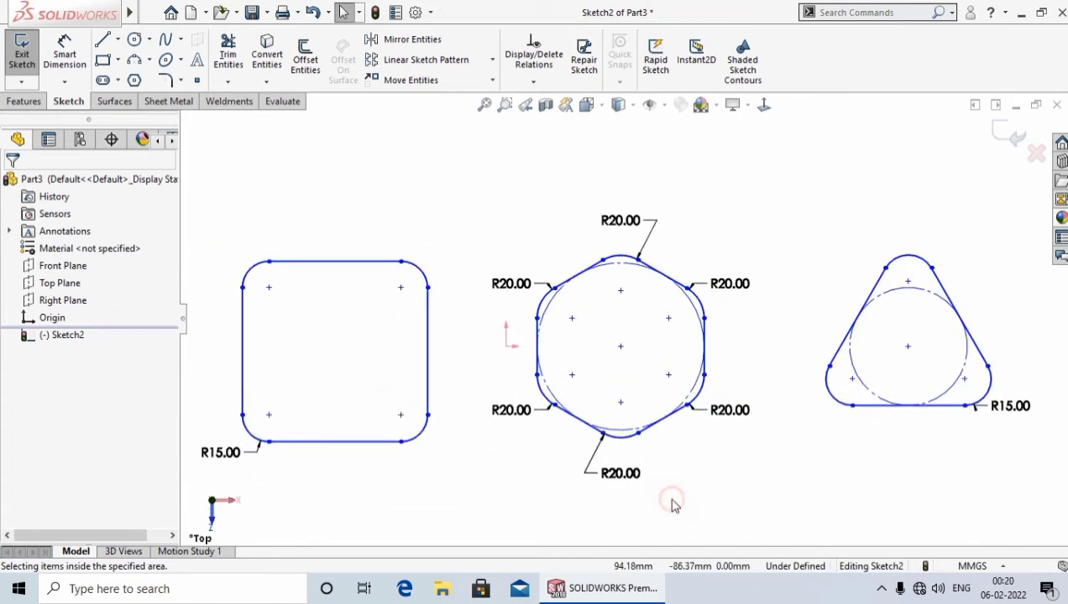
key(z)
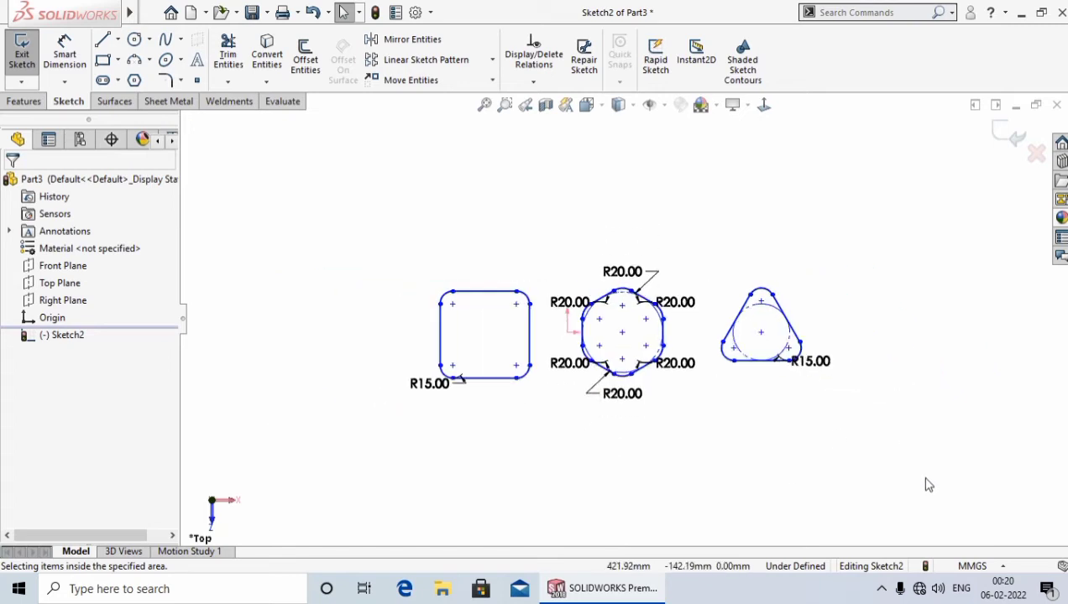
drag(925, 483, 385, 249)
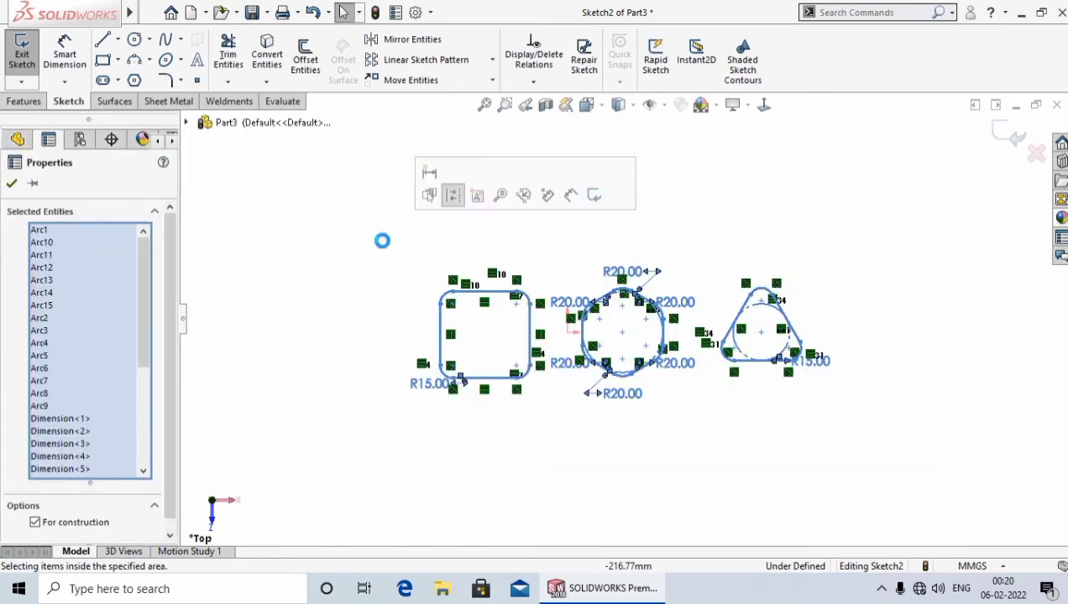
key(Delete)
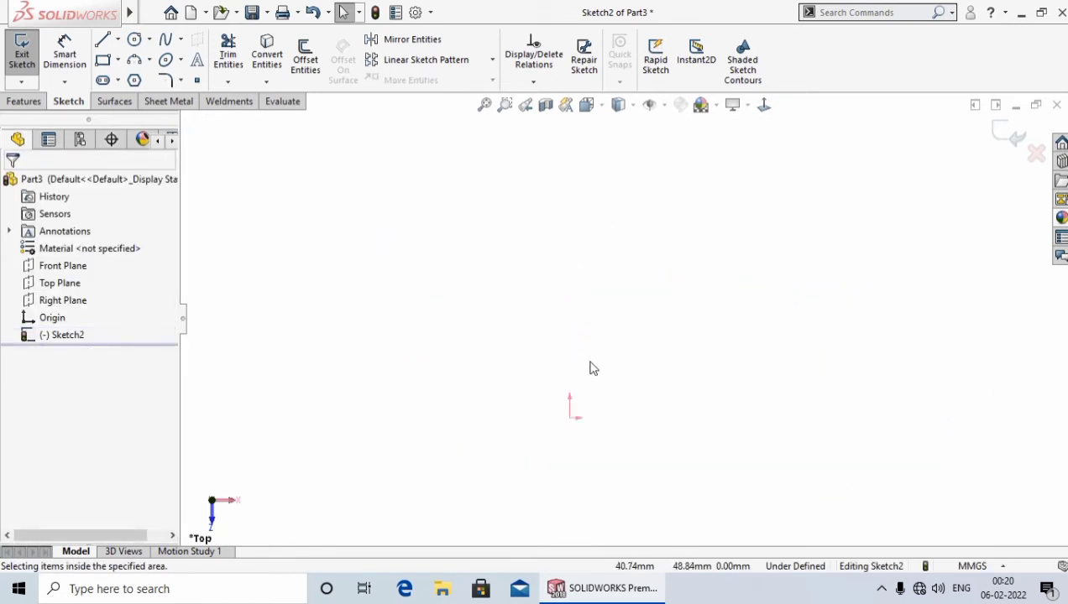
ctrl+middle_drag(575, 275, 619, 342)
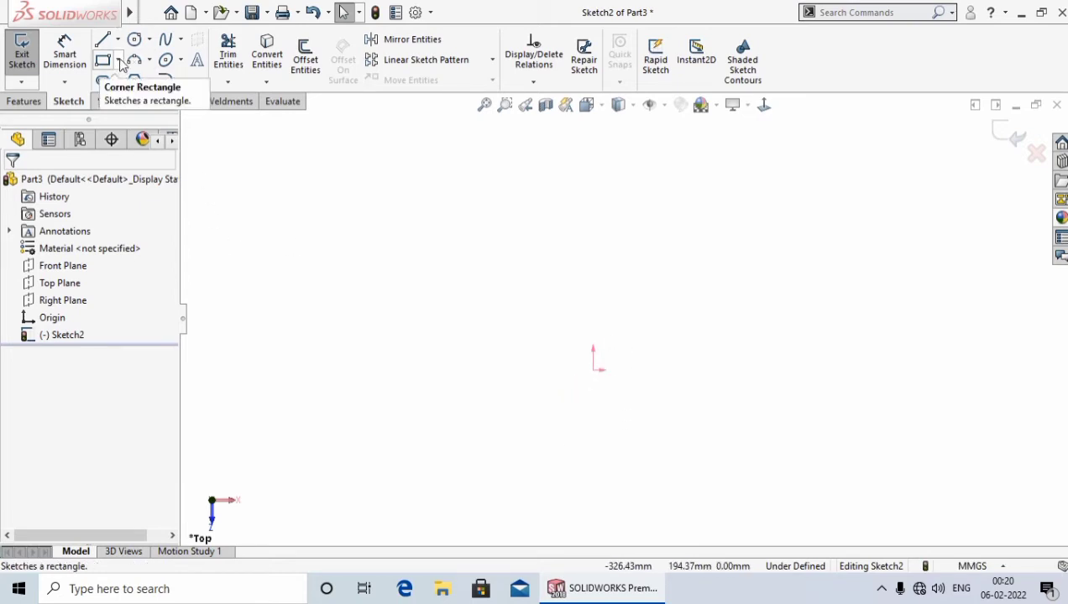
Step: Draw a corner-rectangle square left of the origin, then exit the rectangle tool
click(119, 62)
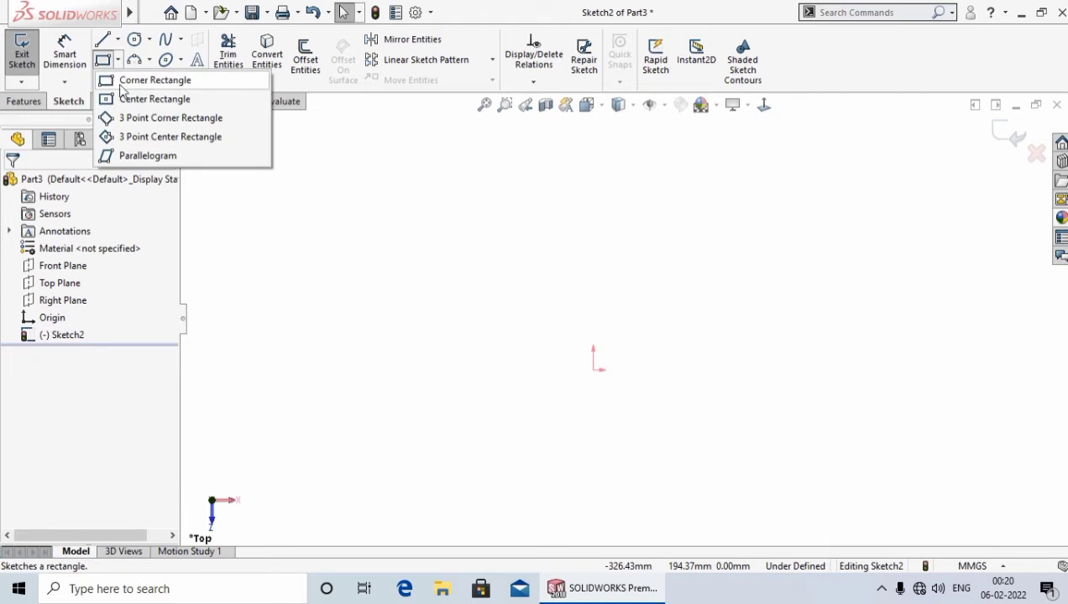
click(138, 79)
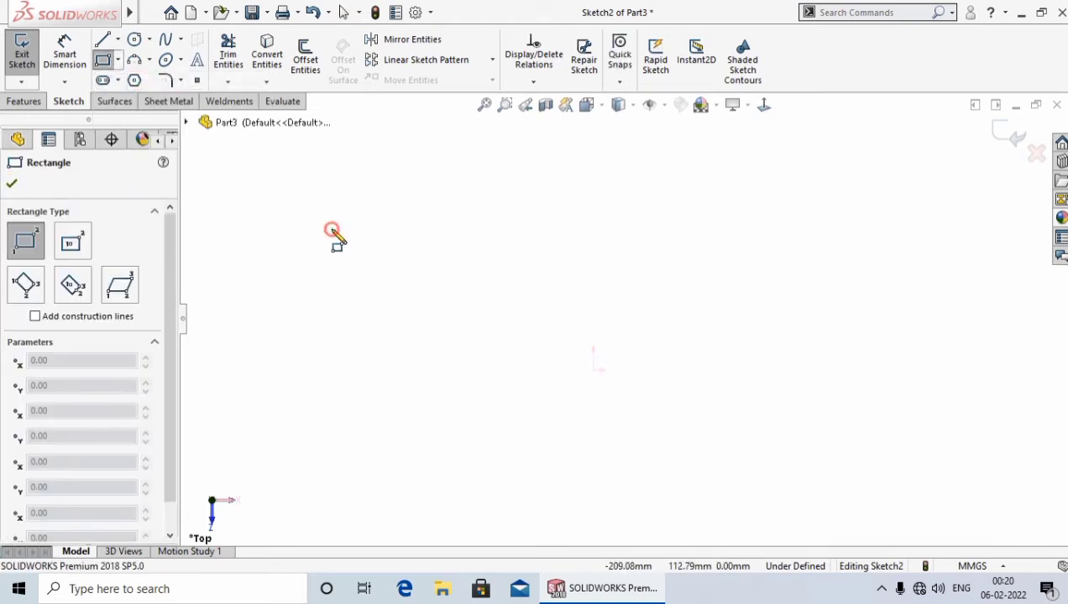
drag(332, 230, 528, 423)
right_click(528, 424)
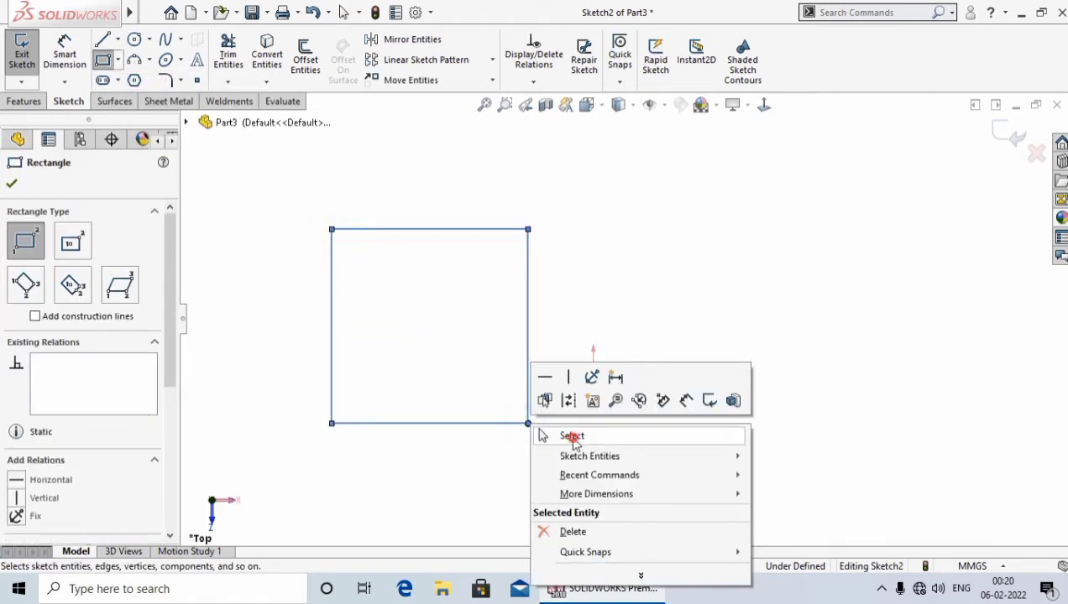
click(568, 437)
Step: Start Sketch Chamfer, settle on Angle-distance, and enter 20mm distance and 60° angle
click(180, 80)
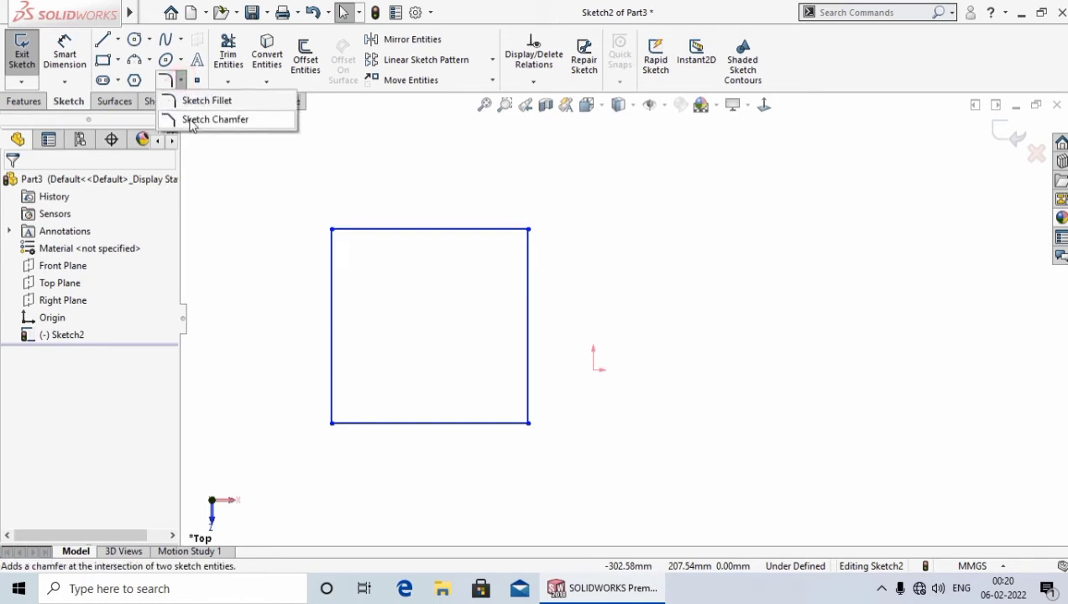
click(201, 122)
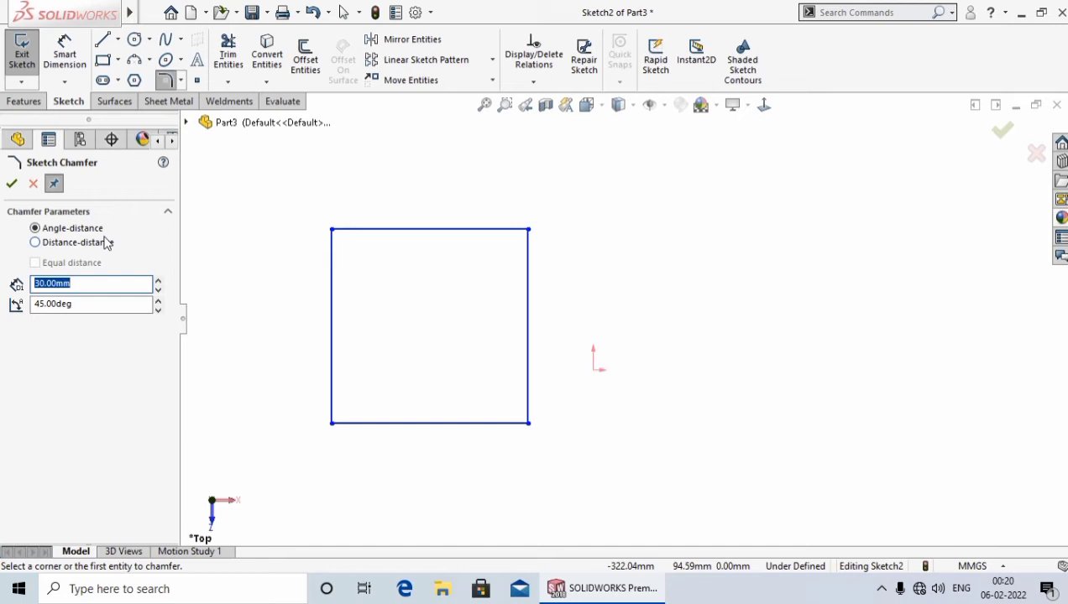
click(35, 243)
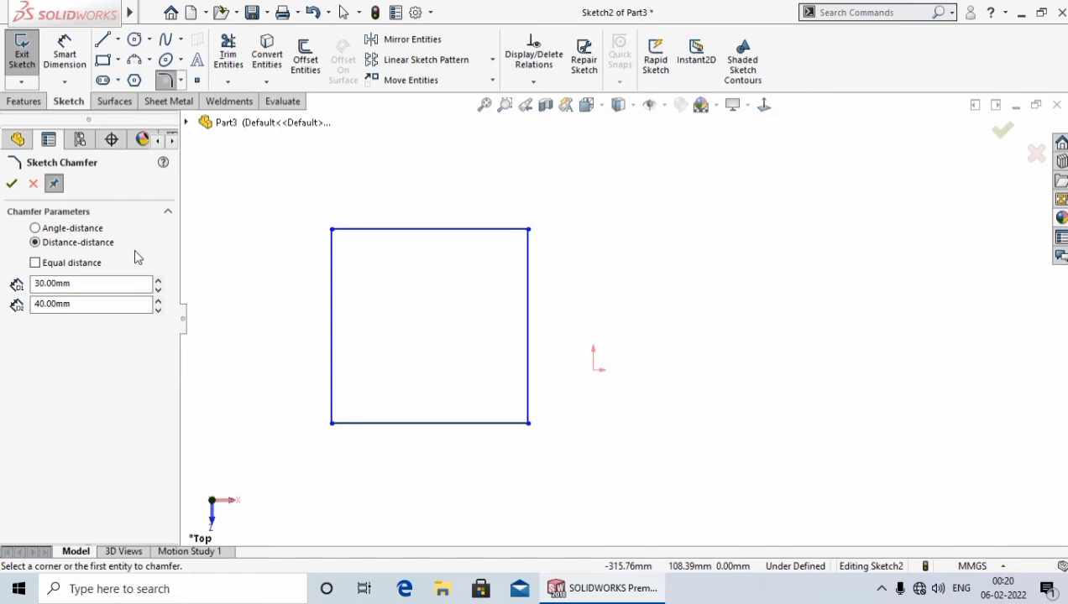
click(34, 263)
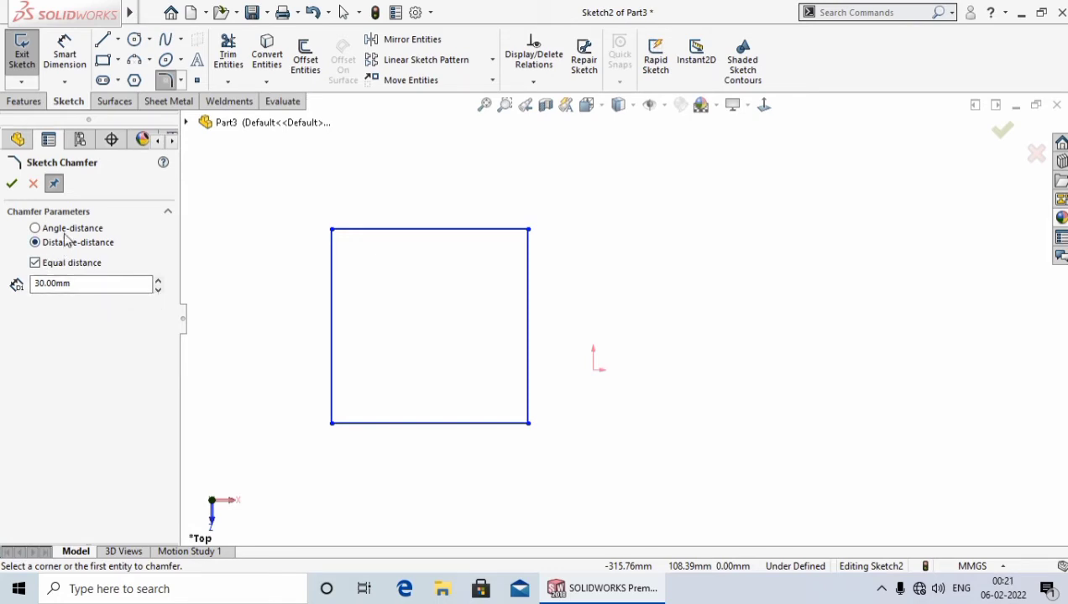
click(35, 228)
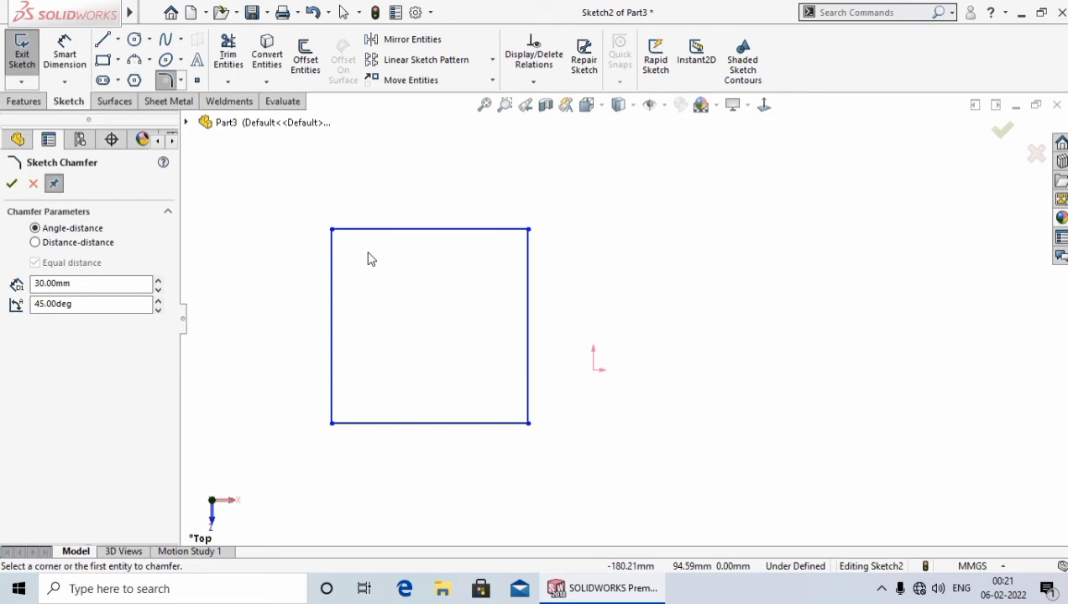
click(96, 284)
double_click(96, 283)
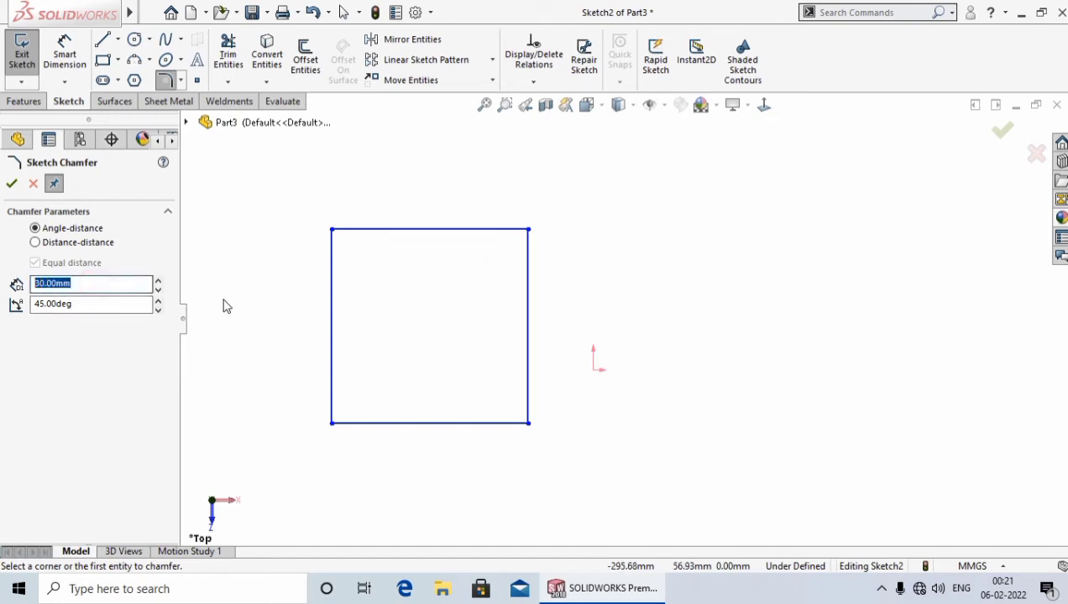
text(20)
key(Tab)
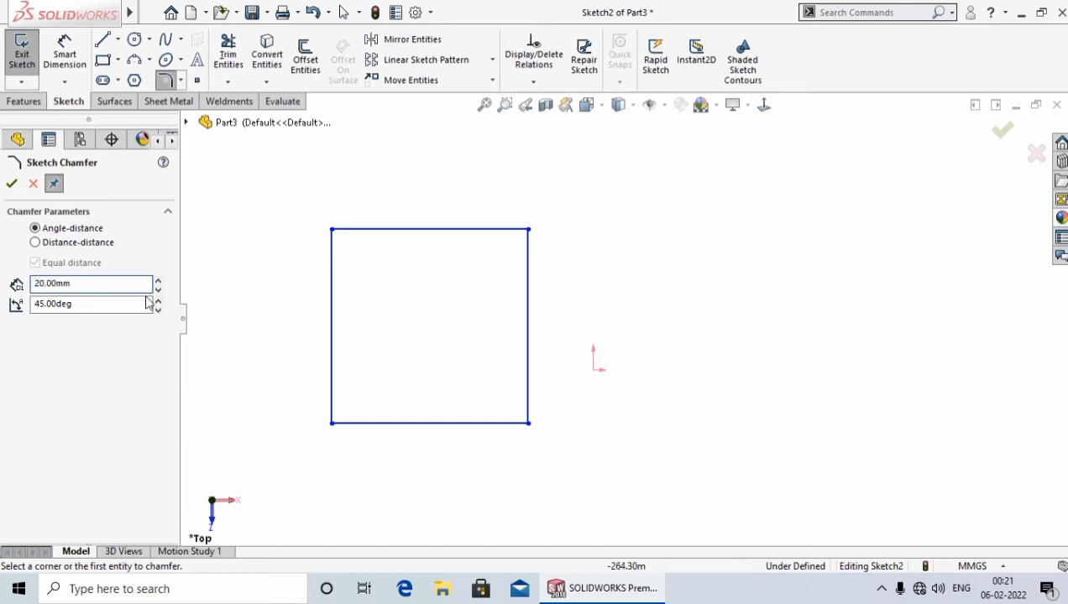
drag(91, 305, 27, 309)
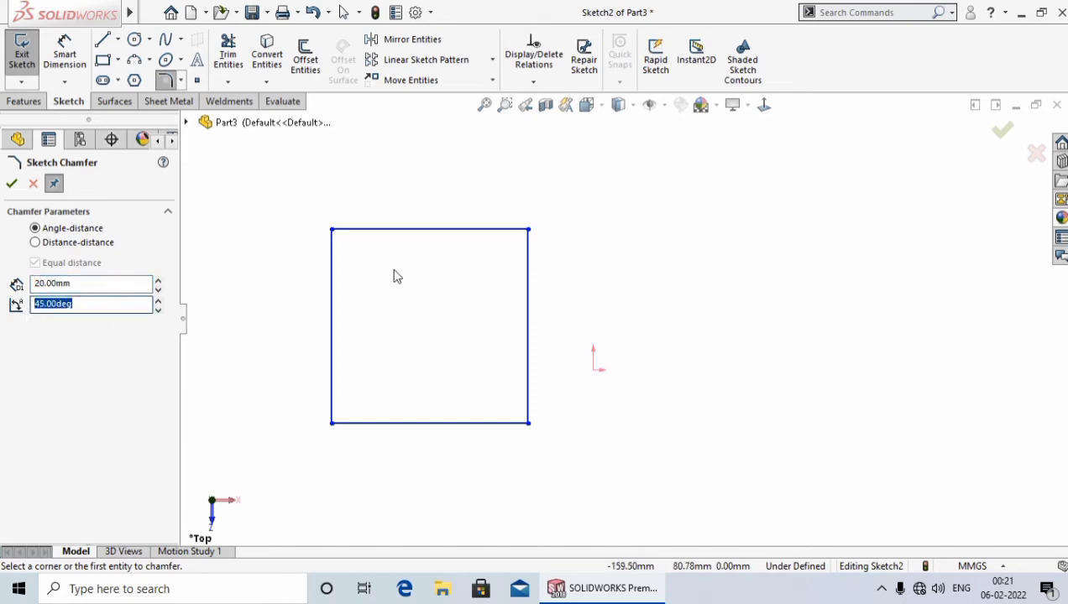
text(60)
click(336, 272)
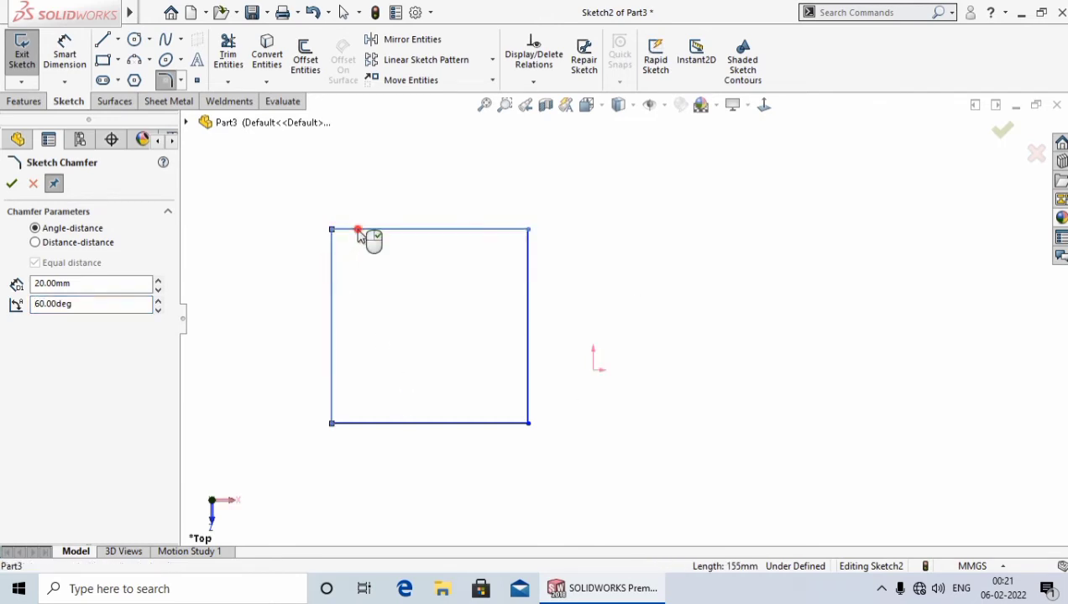
click(358, 230)
scroll(334, 270, down, 5)
scroll(448, 255, down, 4)
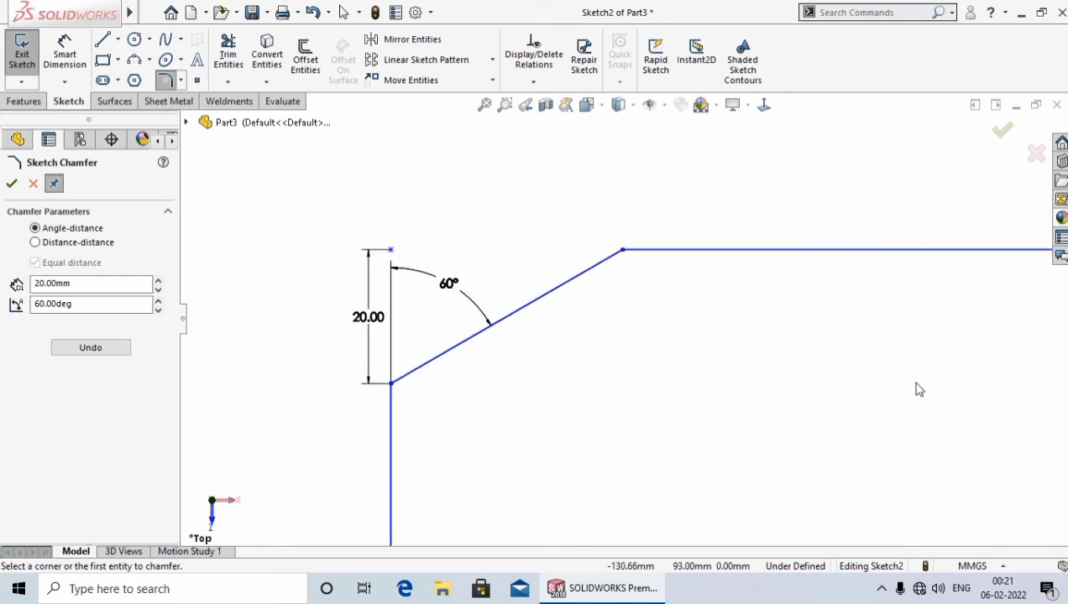
scroll(919, 390, up, 2)
scroll(977, 407, up, 2)
scroll(932, 357, up, 2)
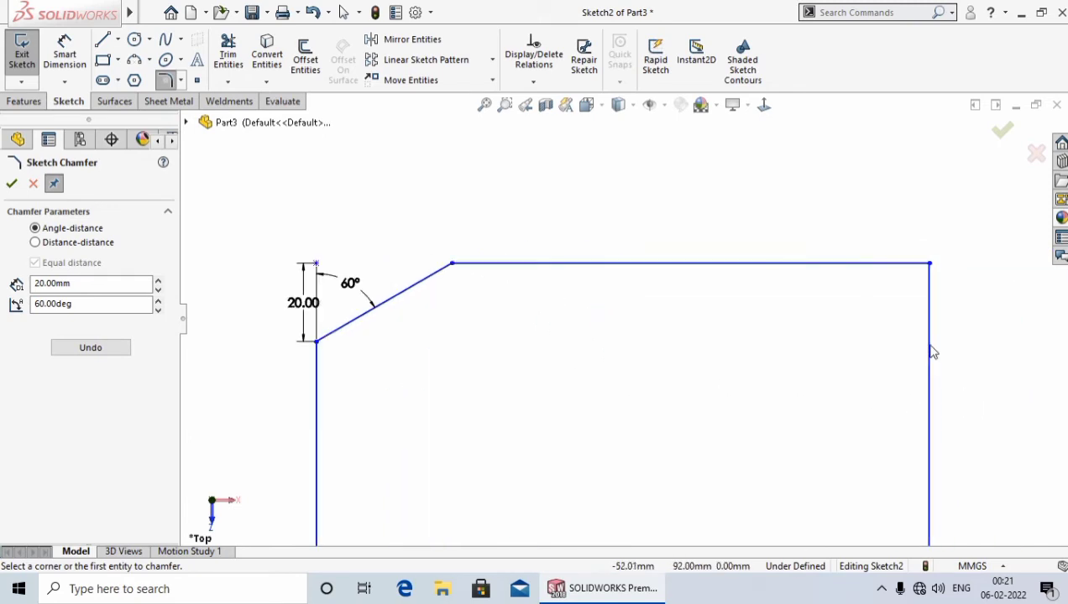
click(928, 343)
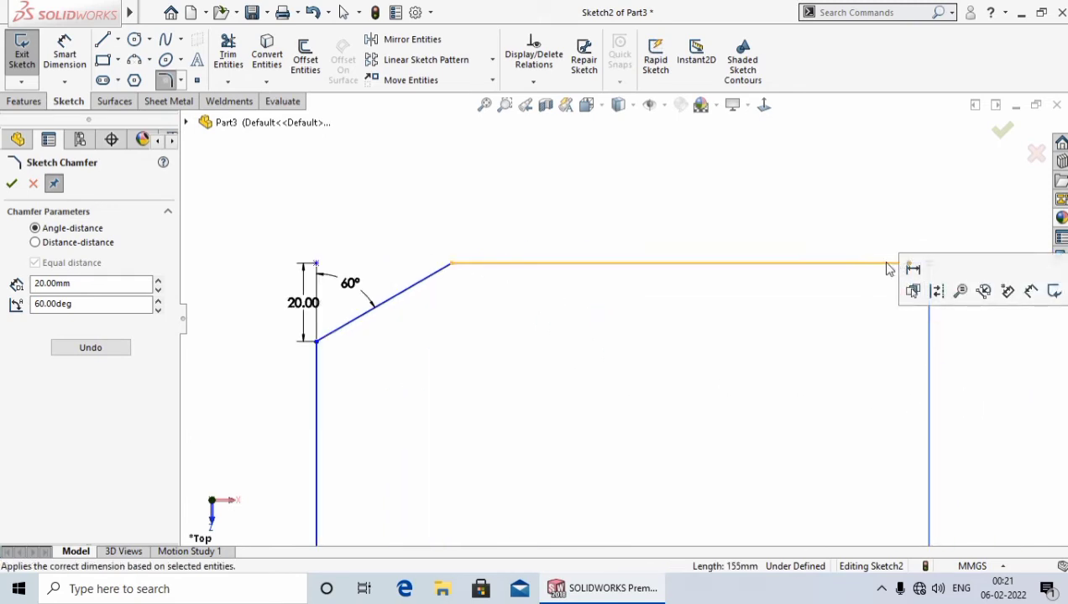
click(886, 264)
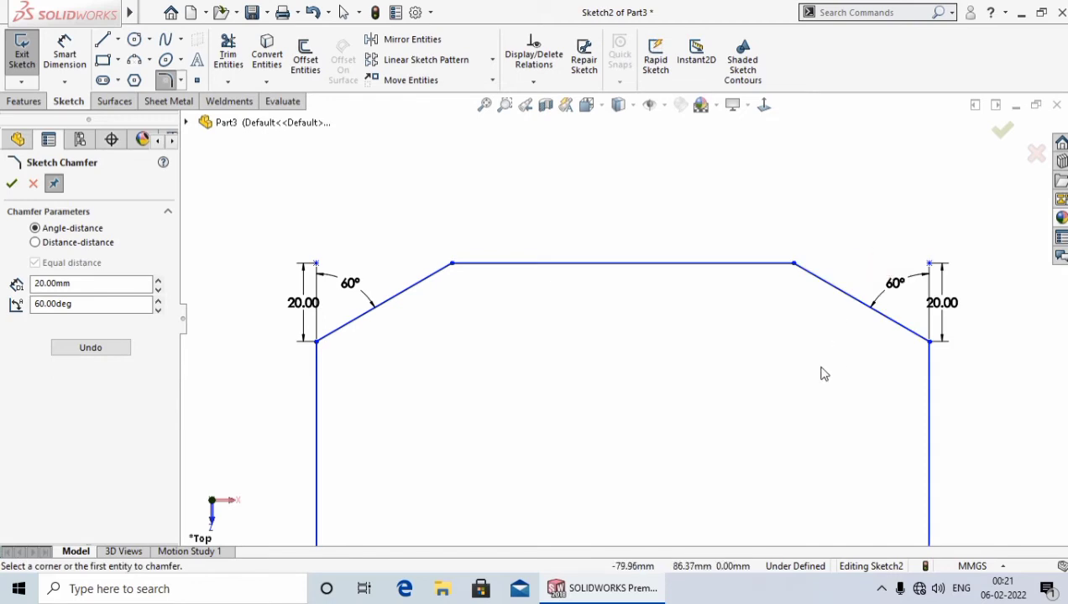
scroll(656, 467, up, 2)
scroll(630, 448, up, 2)
scroll(648, 449, down, 1)
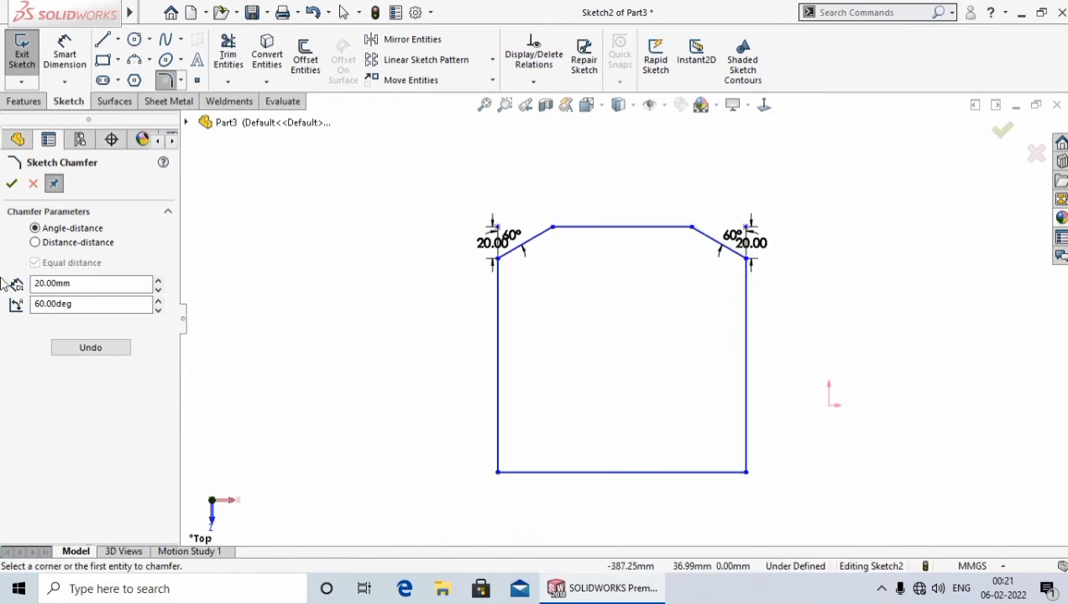
click(12, 184)
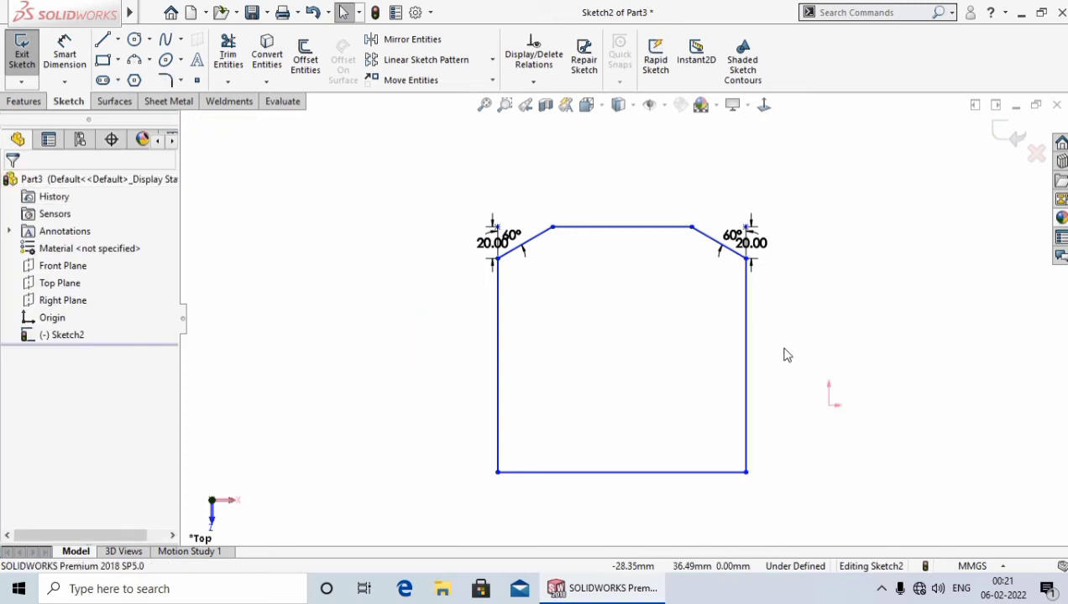
scroll(785, 354, down, 3)
scroll(774, 365, up, 2)
scroll(743, 417, up, 1)
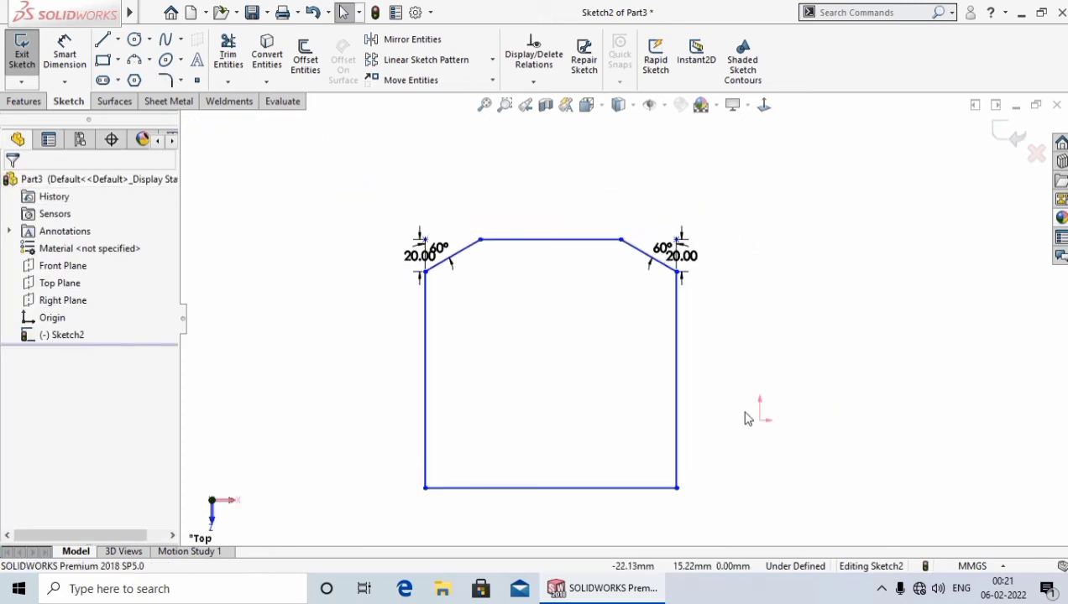
key(ctrl+Left)
key(ctrl+Up)
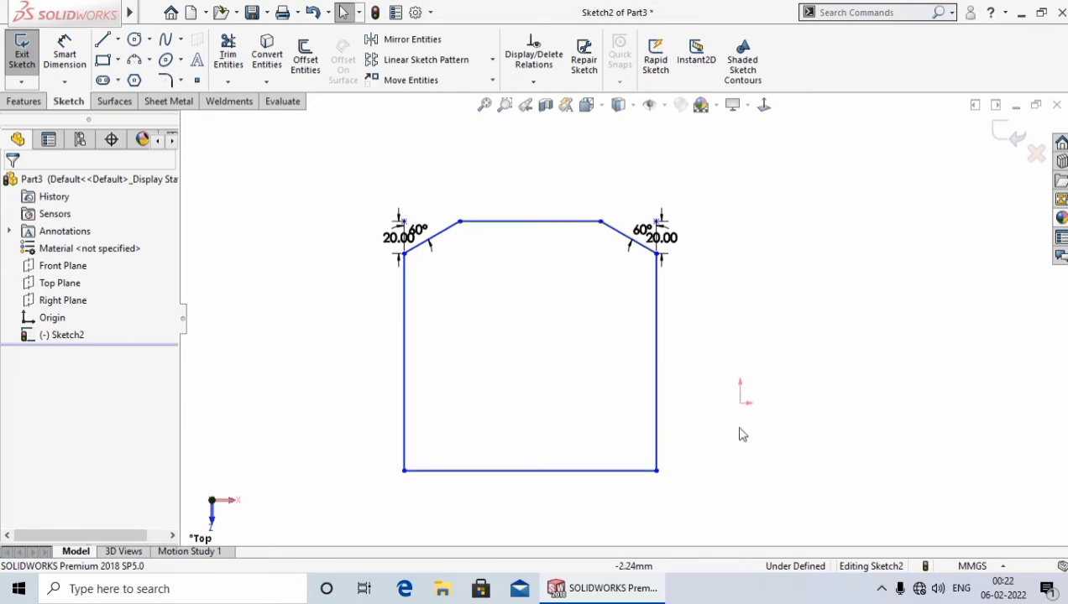
Step: Start a Sketch Chamfer with Angle-distance set to 30mm and 45°
click(180, 80)
click(214, 122)
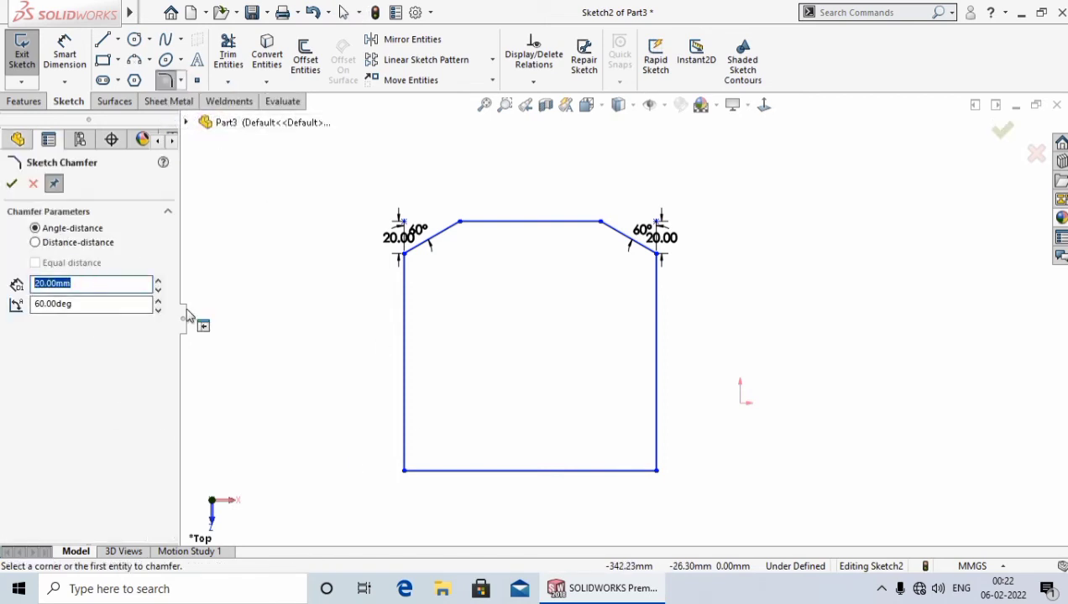
text(3)
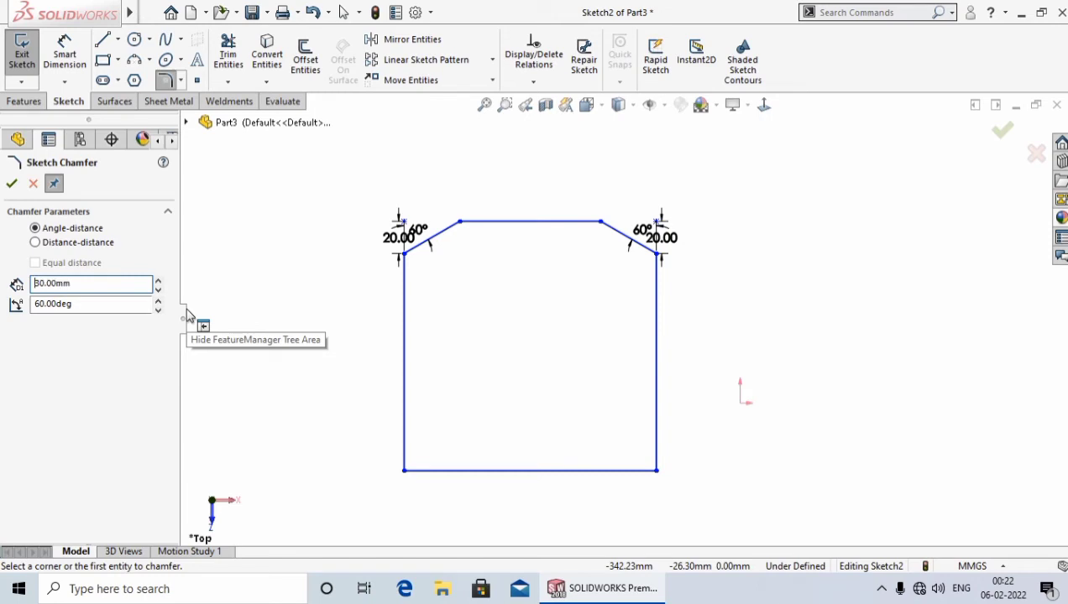
click(85, 304)
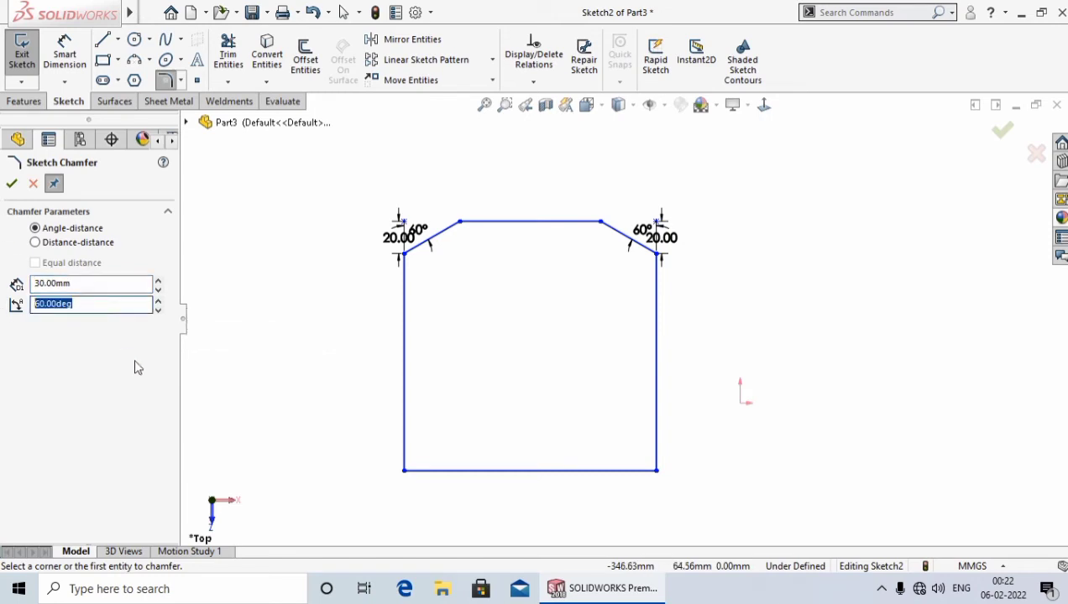
text(45)
Step: Chamfer the square's bottom-right and bottom-left corners and accept the chamfer
click(656, 475)
scroll(635, 461, down, 4)
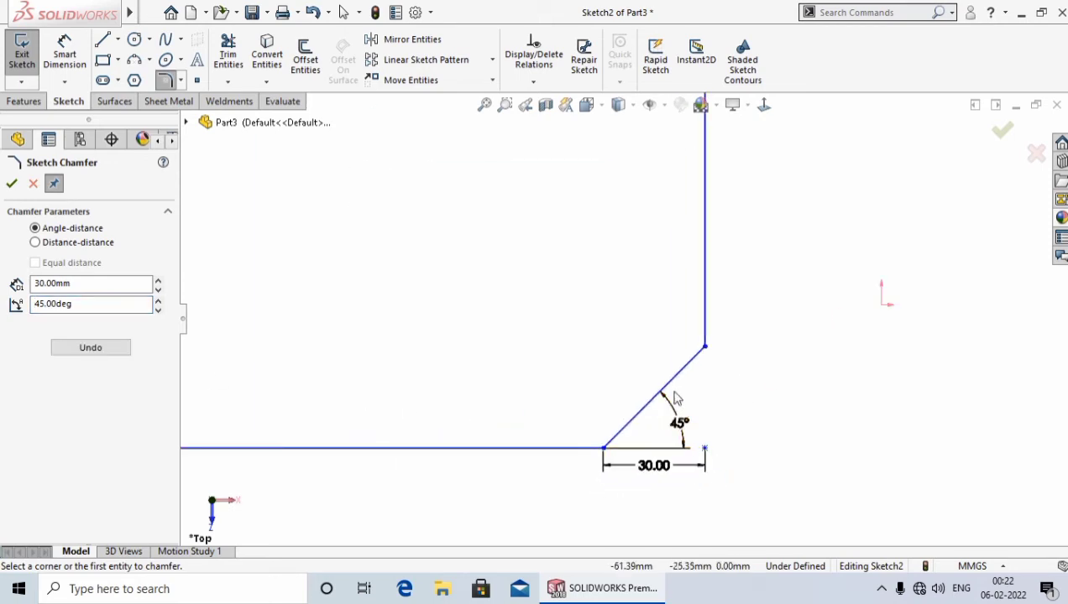
scroll(369, 407, up, 4)
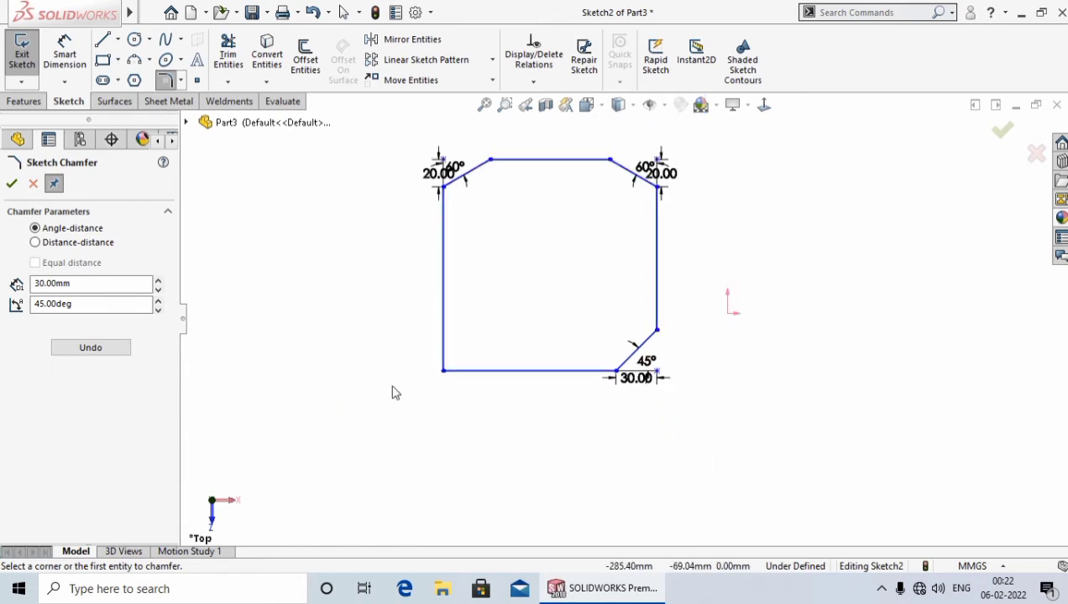
click(443, 371)
scroll(457, 376, down, 3)
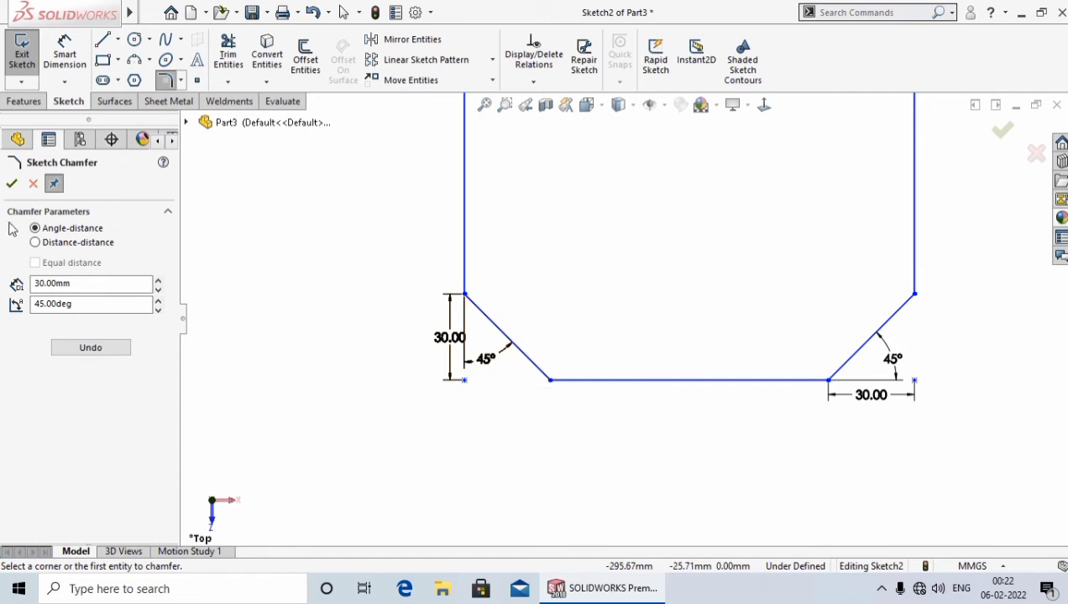
click(12, 184)
scroll(594, 319, up, 2)
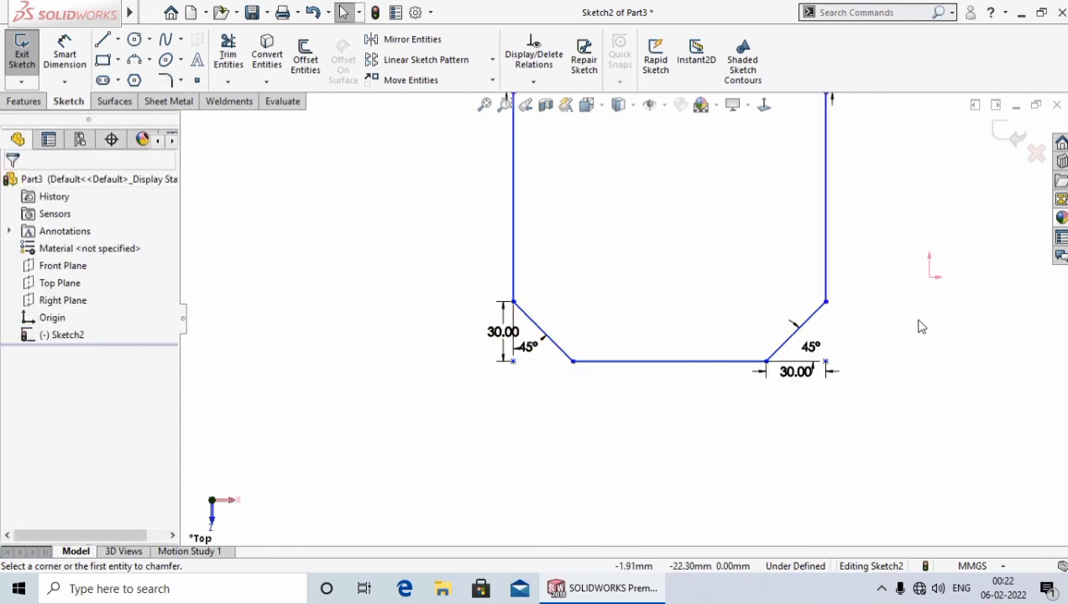
scroll(640, 321, up, 2)
scroll(753, 300, down, 3)
scroll(760, 307, up, 1)
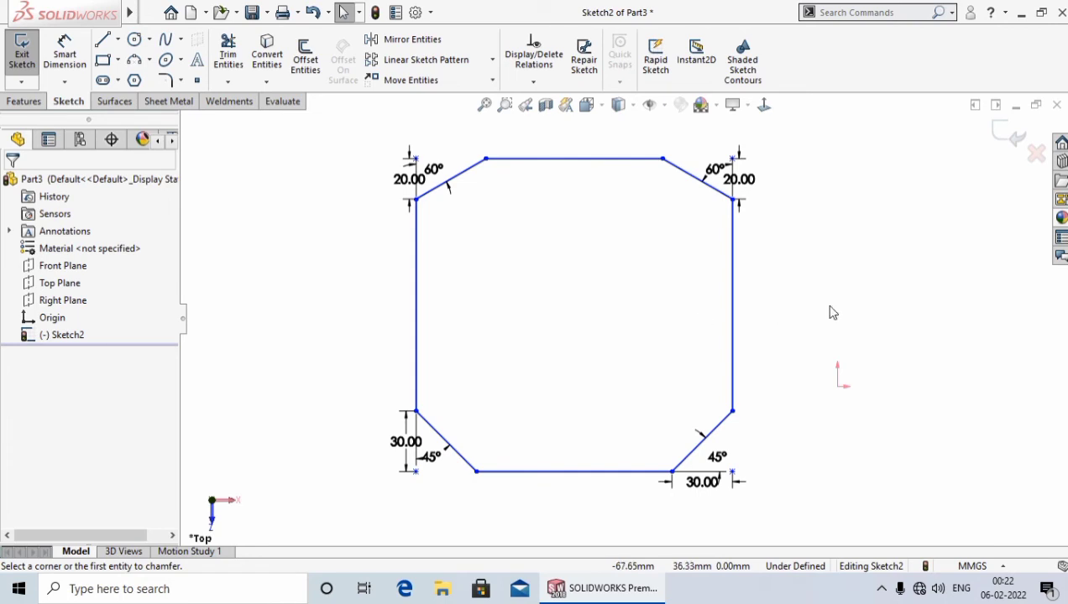
scroll(844, 309, up, 3)
scroll(806, 327, up, 3)
scroll(722, 319, down, 4)
scroll(688, 298, up, 1)
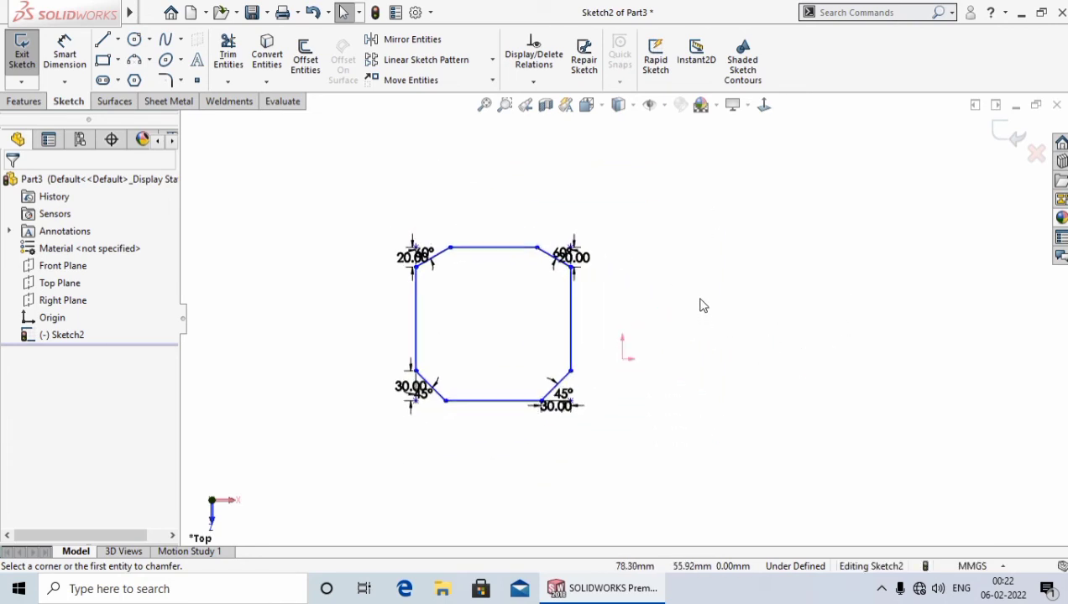
scroll(702, 310, down, 1)
scroll(663, 309, down, 1)
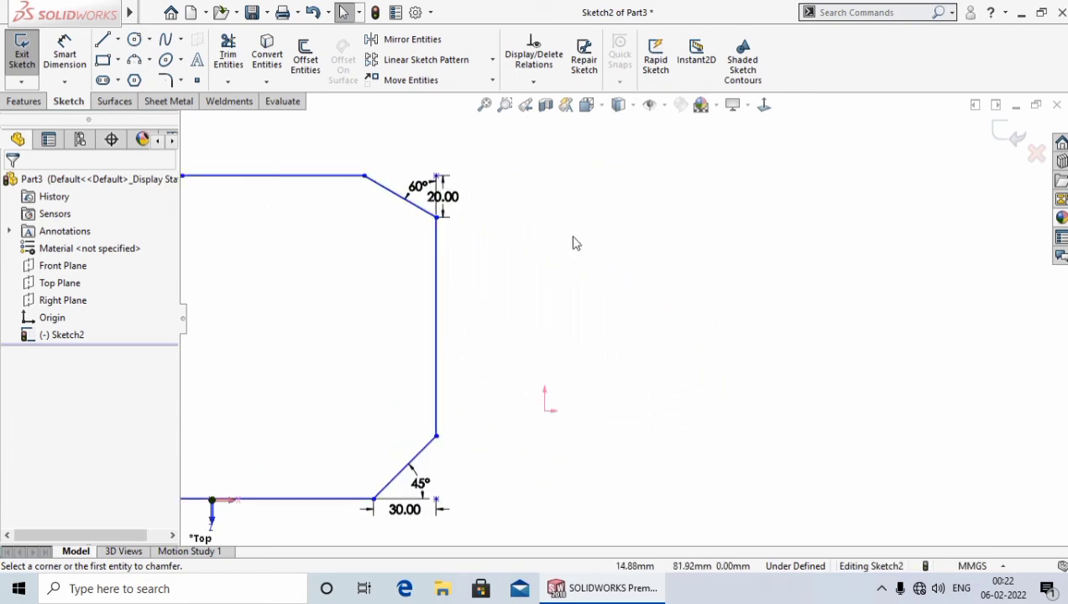
Step: Draw a second corner-rectangle square to the right of the first
click(103, 61)
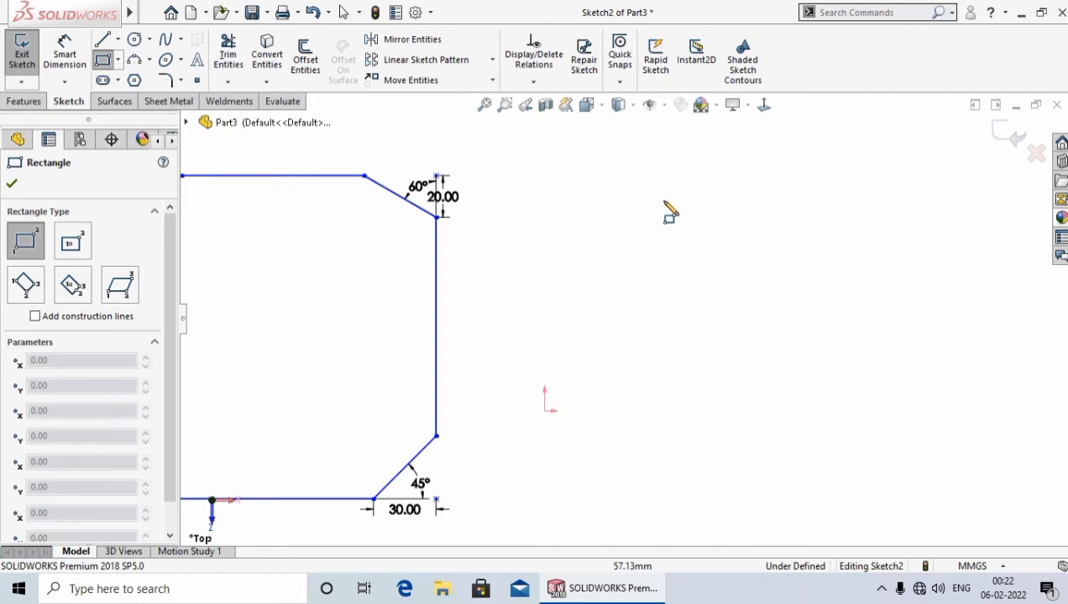
drag(663, 201, 949, 460)
right_click(949, 459)
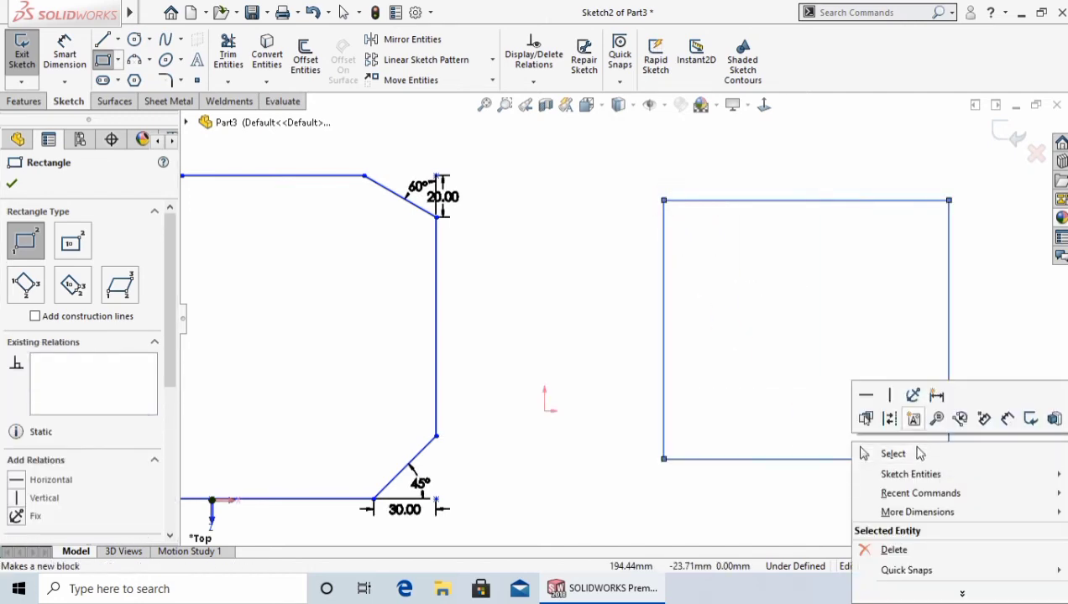
click(890, 452)
Step: Start a Distance-distance sketch chamfer with D1 40mm and D2 25mm
click(180, 81)
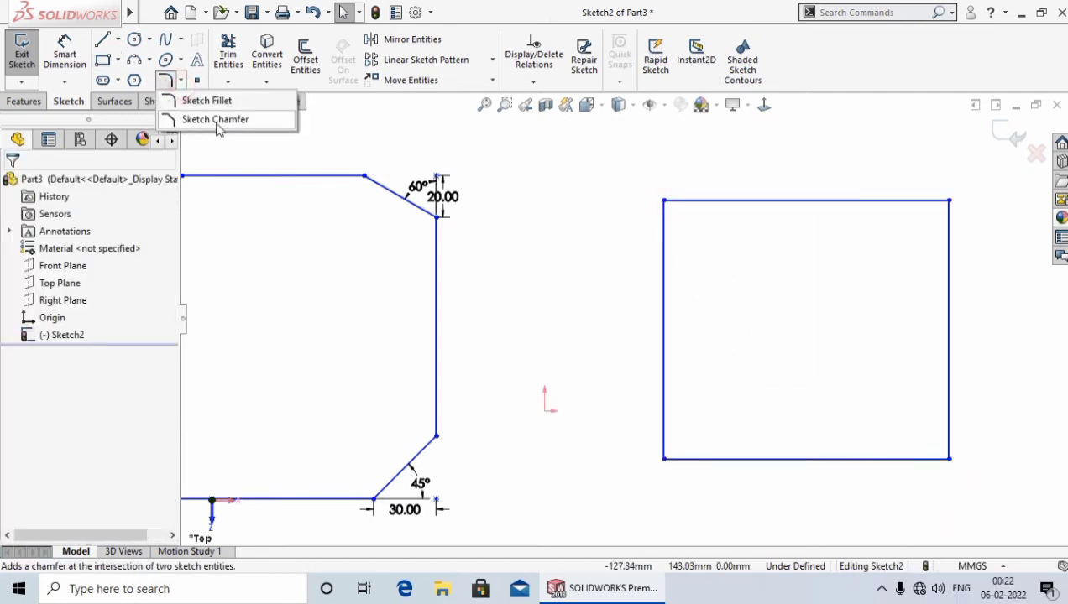
click(217, 122)
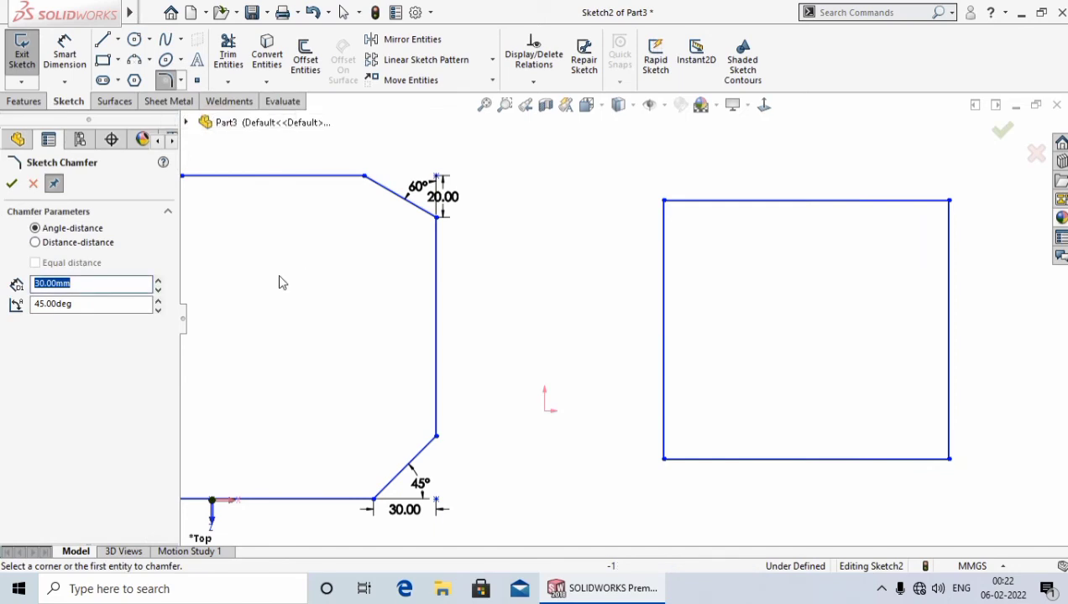
click(34, 242)
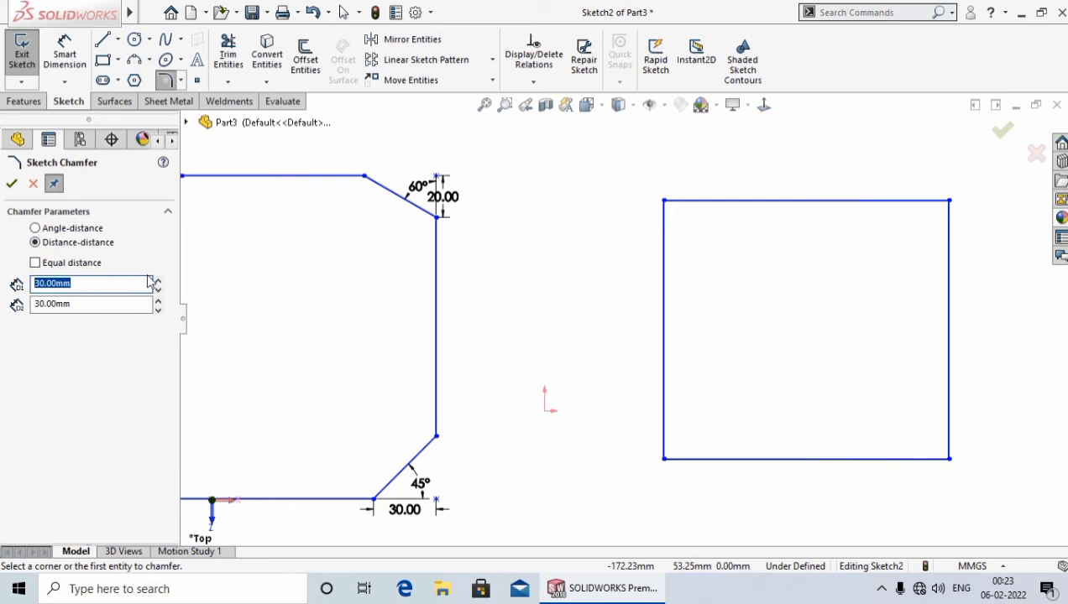
text(40)
click(91, 304)
text(25)
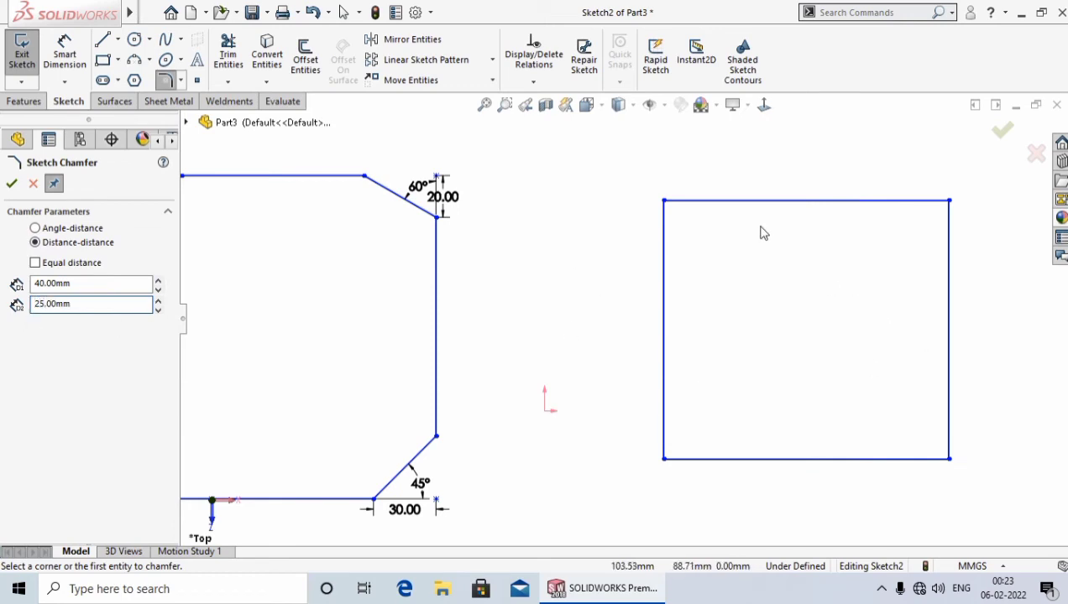
scroll(760, 231, down, 3)
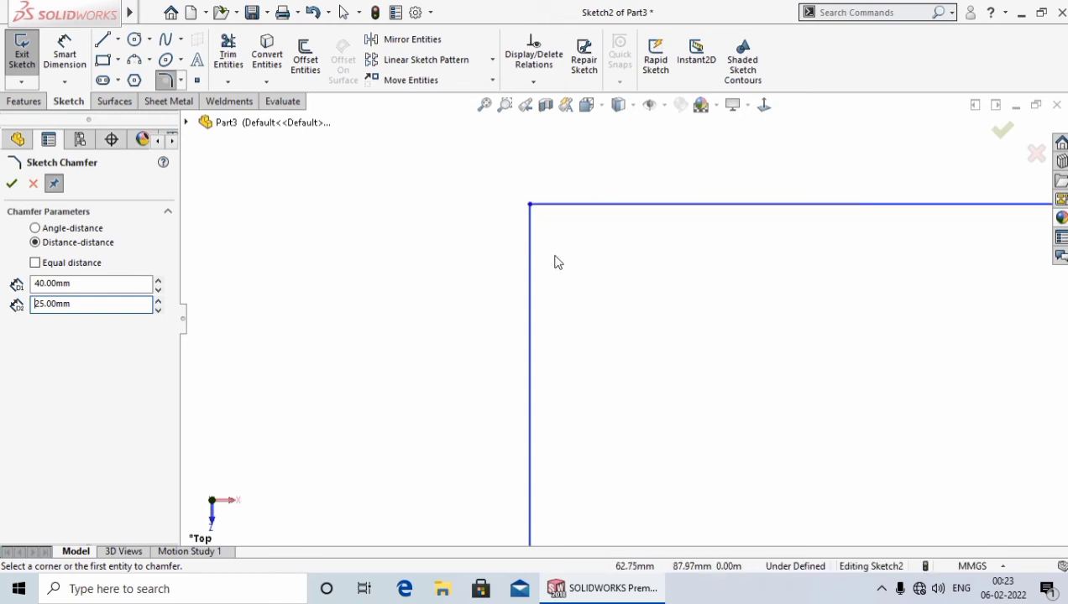
Step: Apply the 40/25mm chamfer to the second square's top-left and top-right corners
click(529, 204)
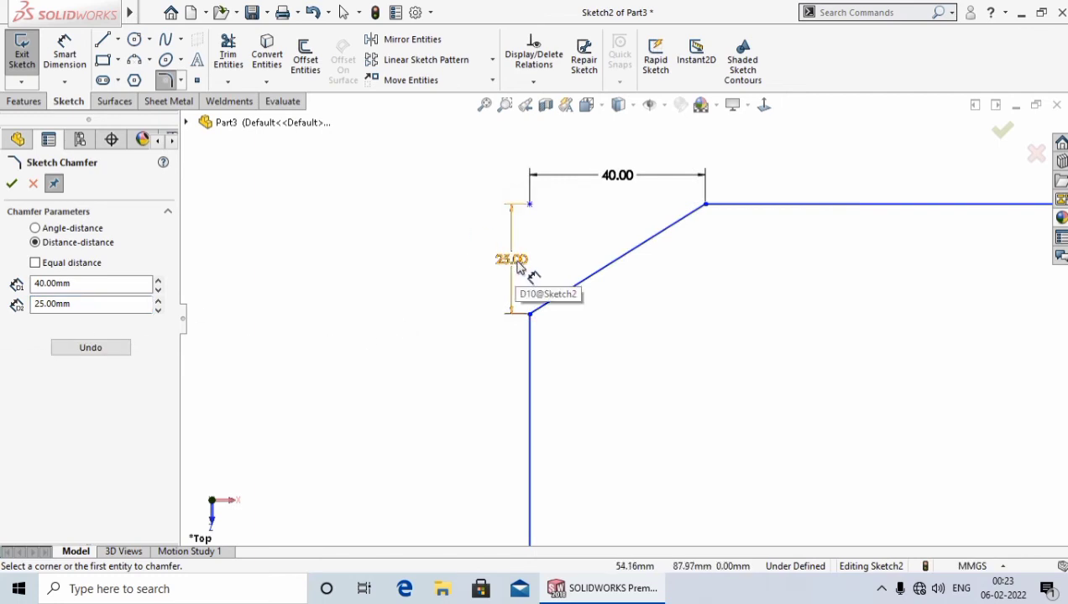
scroll(833, 360, up, 5)
scroll(746, 283, down, 4)
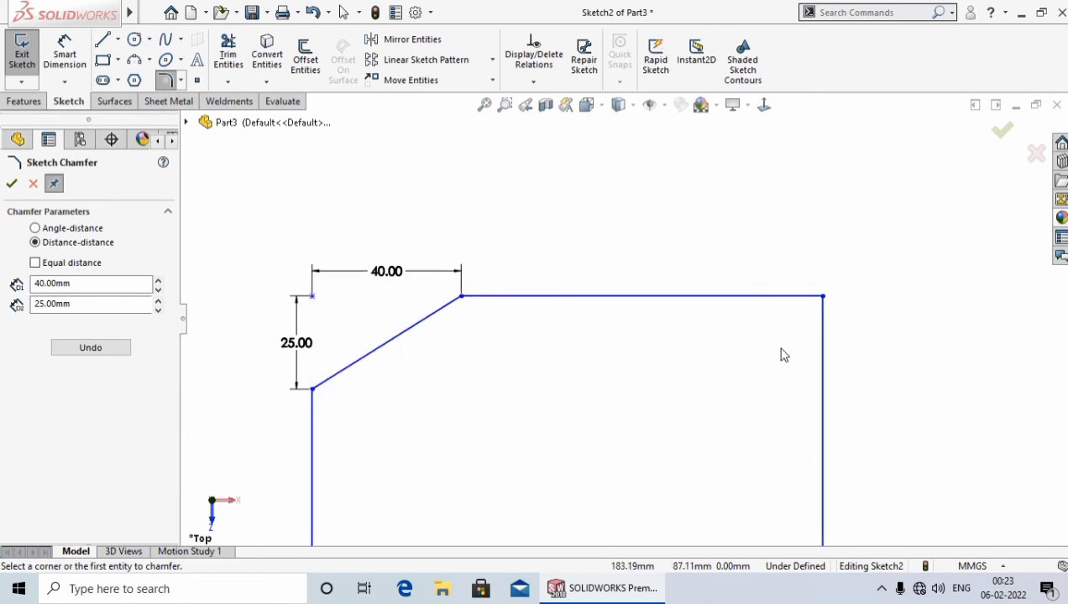
scroll(789, 320, down, 2)
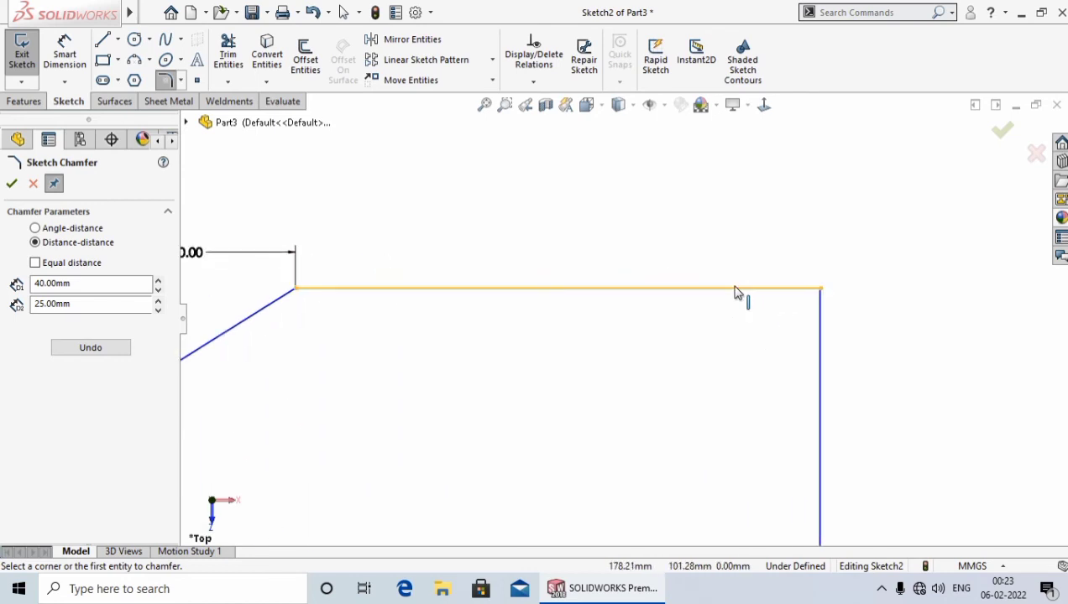
click(821, 289)
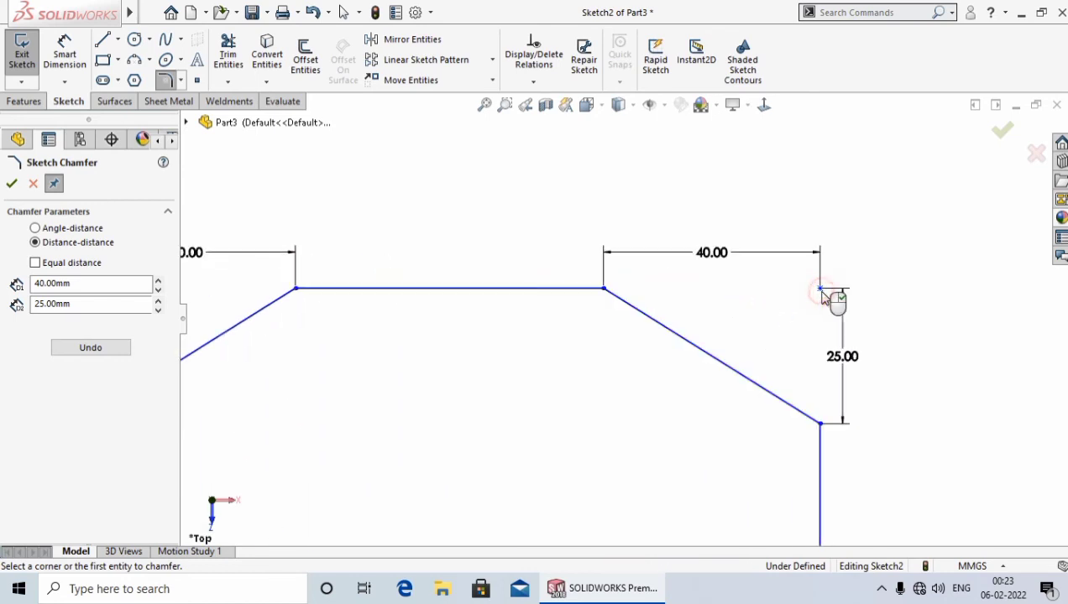
scroll(650, 453, up, 1)
scroll(671, 429, up, 2)
scroll(699, 332, down, 2)
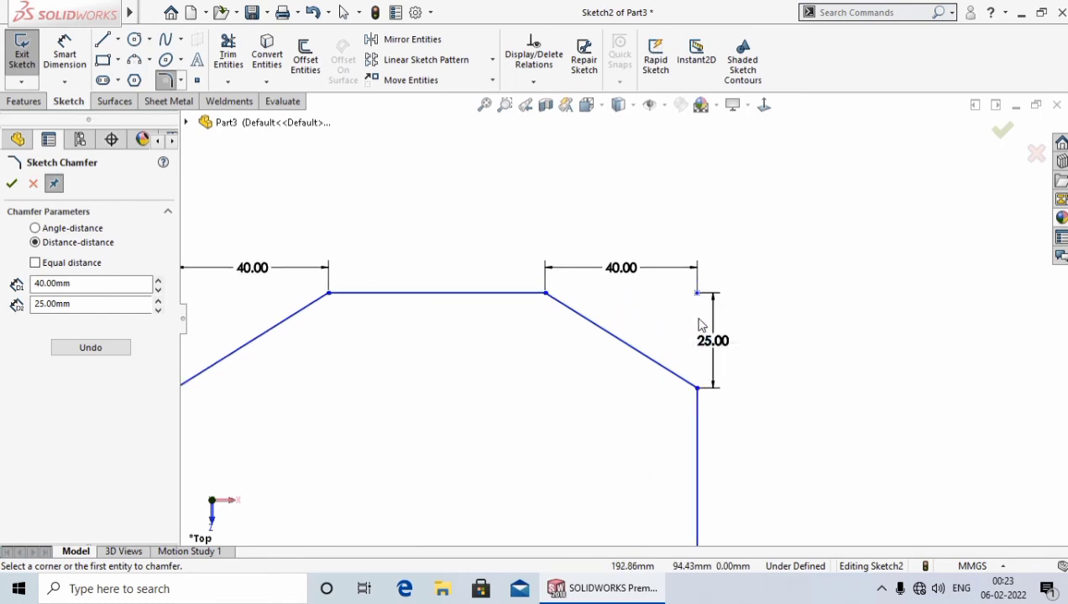
scroll(738, 362, up, 3)
scroll(577, 444, down, 1)
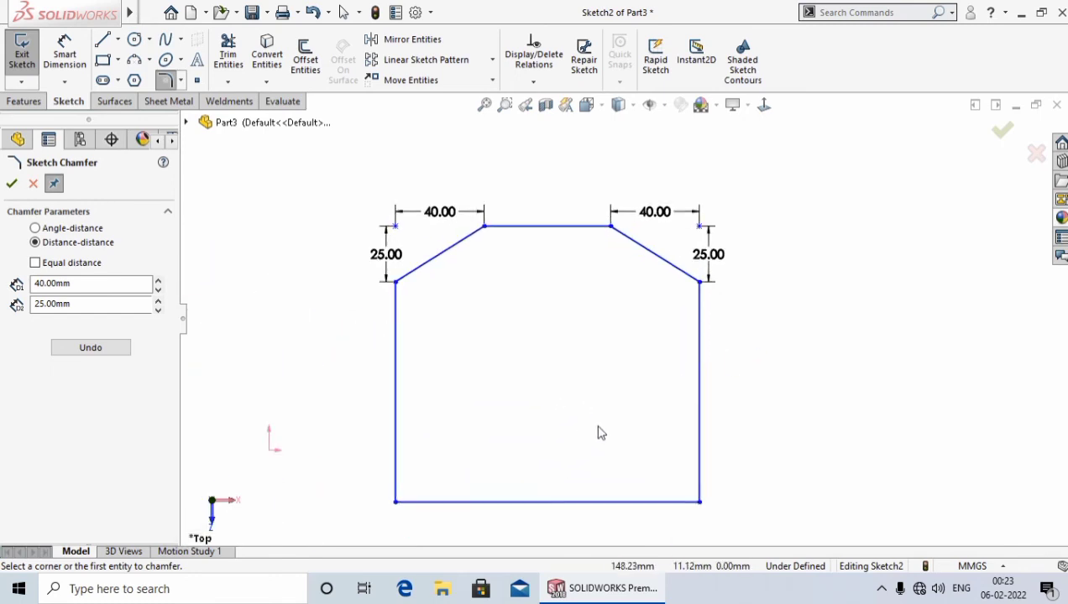
Step: Change the chamfer distances to 30mm and 15mm
drag(99, 282, 4, 280)
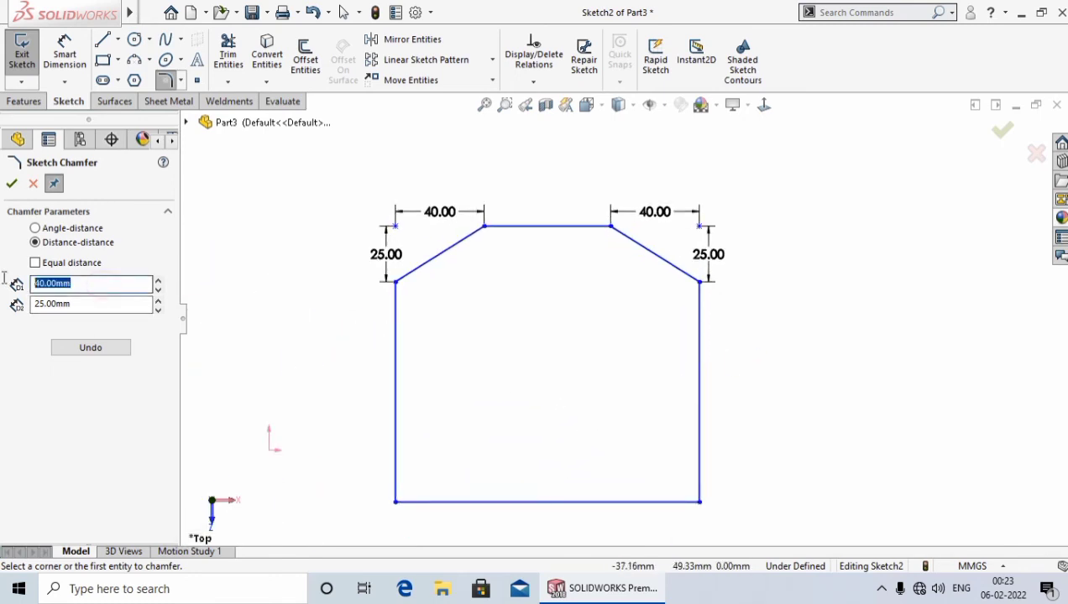
text(30)
drag(86, 305, 33, 307)
text(15)
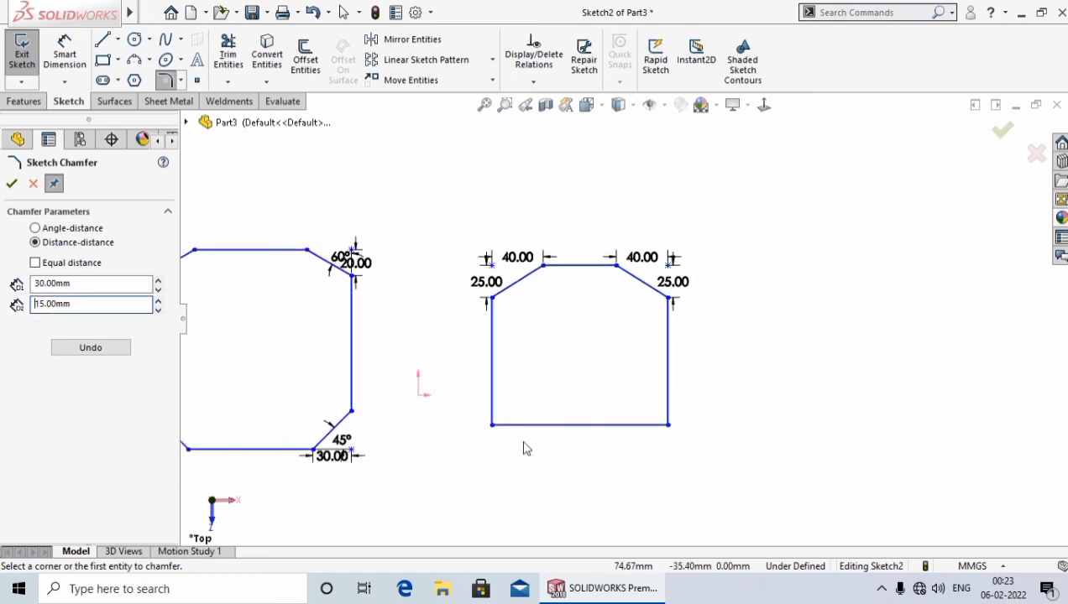
scroll(522, 411, down, 3)
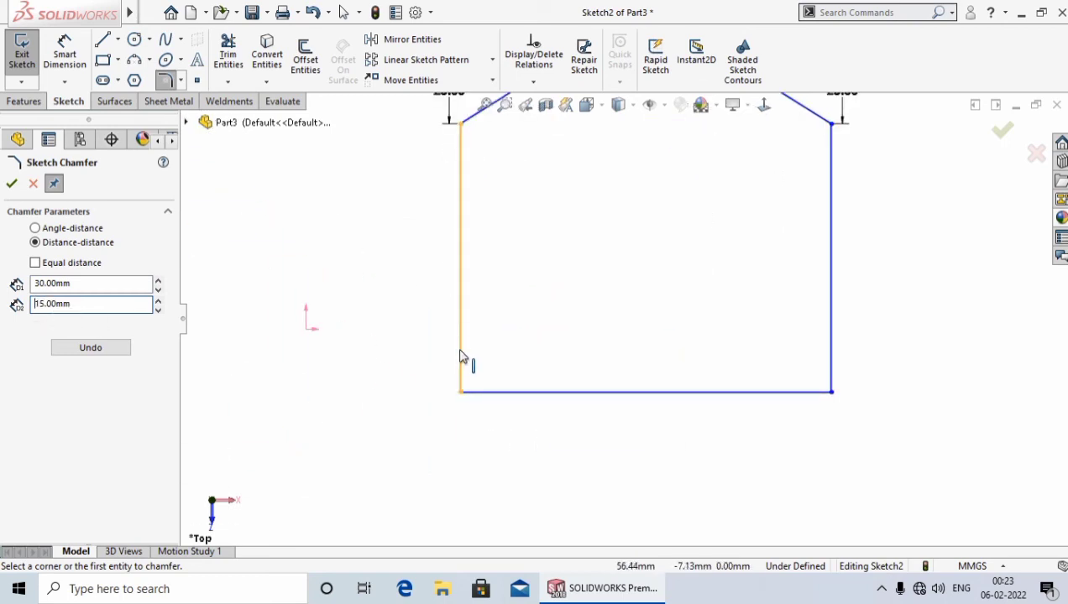
Step: Chamfer the bottom-left and bottom-right corners at 30 by 15mm
click(460, 356)
click(494, 394)
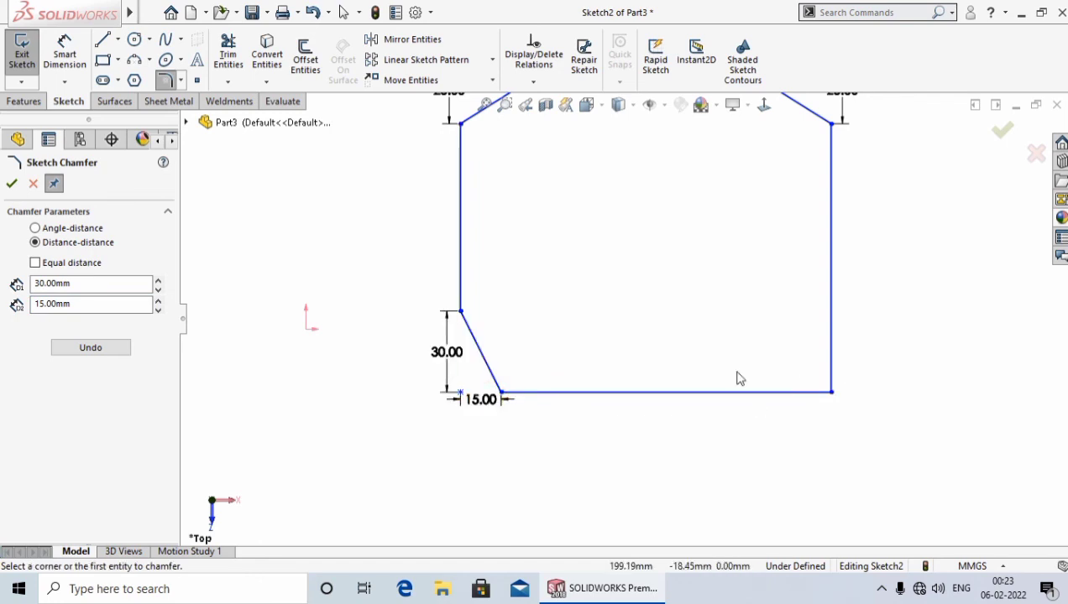
scroll(596, 382, down, 2)
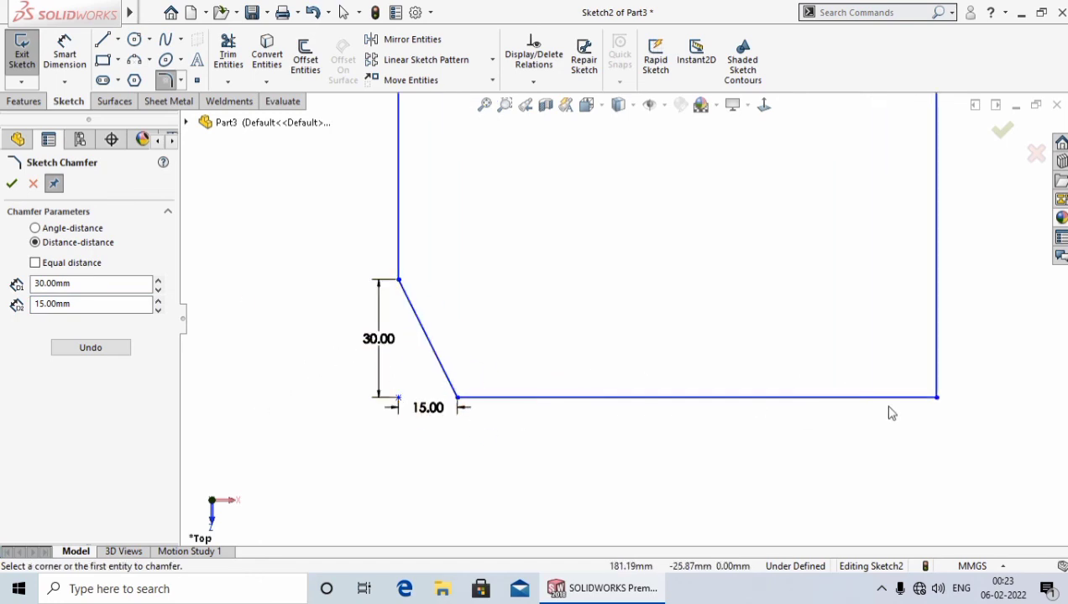
scroll(889, 399, up, 1)
scroll(889, 386, down, 2)
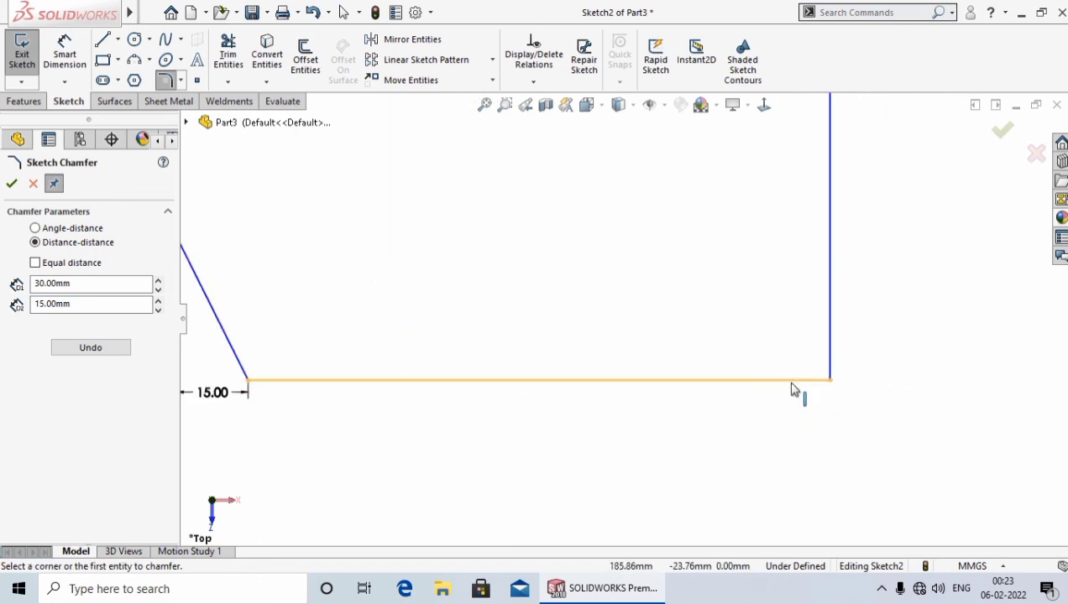
click(792, 383)
click(829, 286)
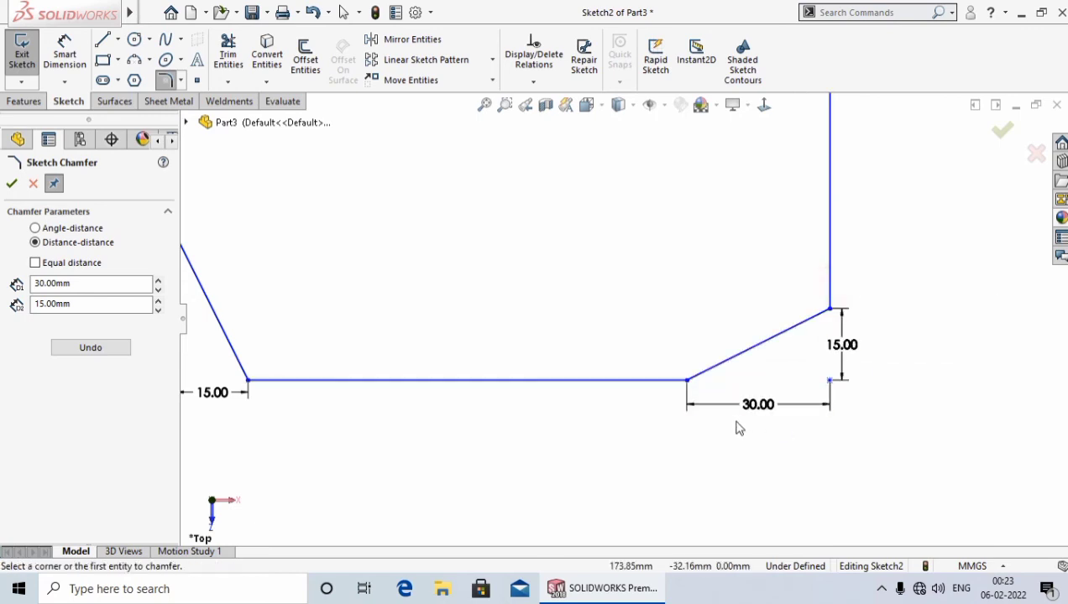
scroll(856, 370, up, 3)
scroll(739, 319, up, 2)
scroll(907, 310, down, 1)
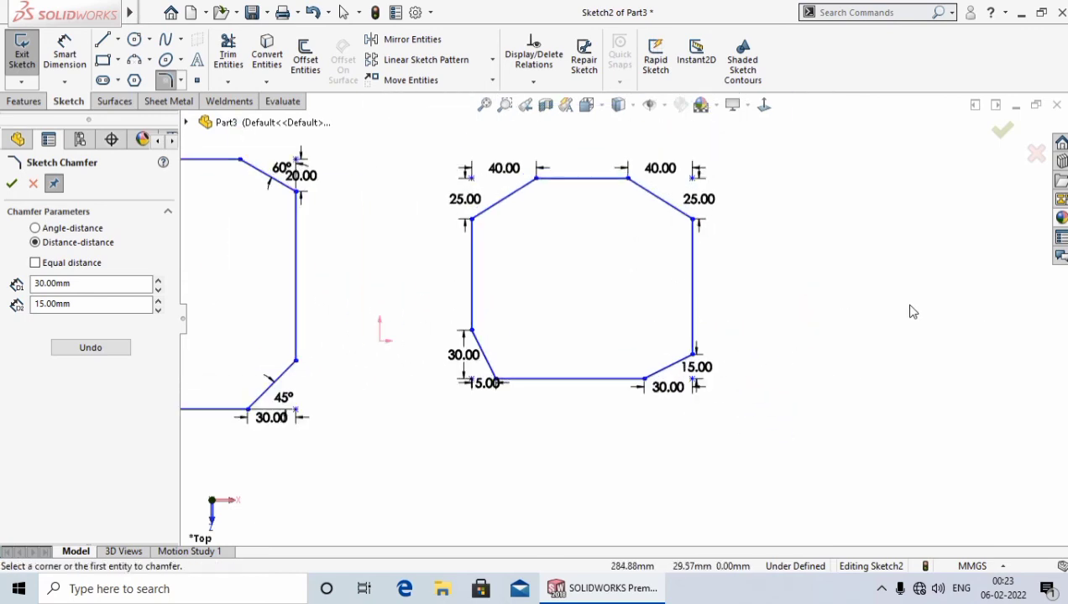
scroll(766, 281, up, 2)
scroll(753, 279, down, 2)
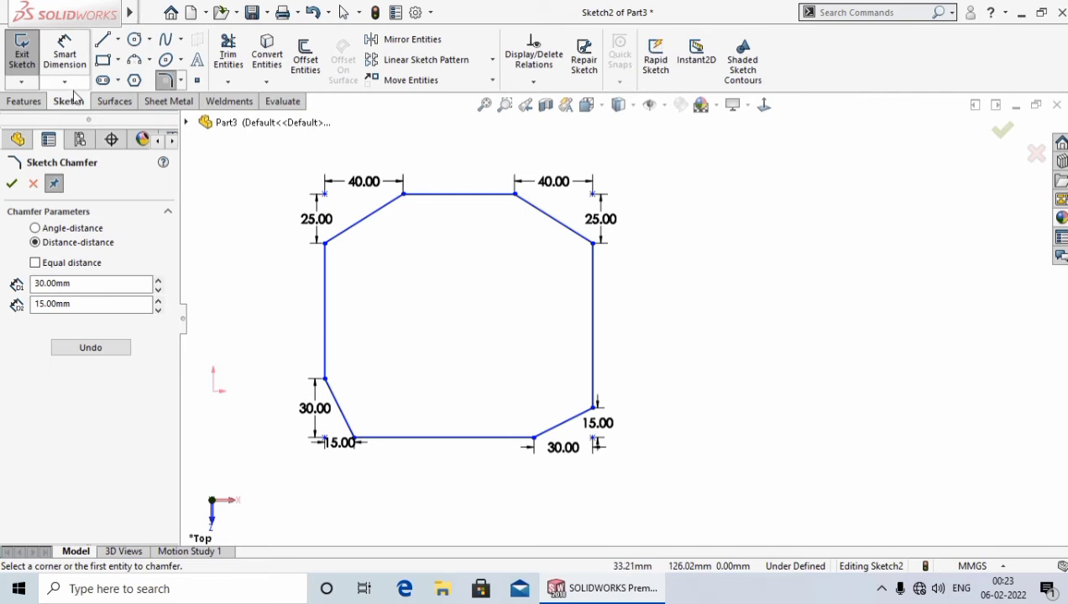
Step: Close the chamfer and draw a third corner-rectangle square further right
click(11, 185)
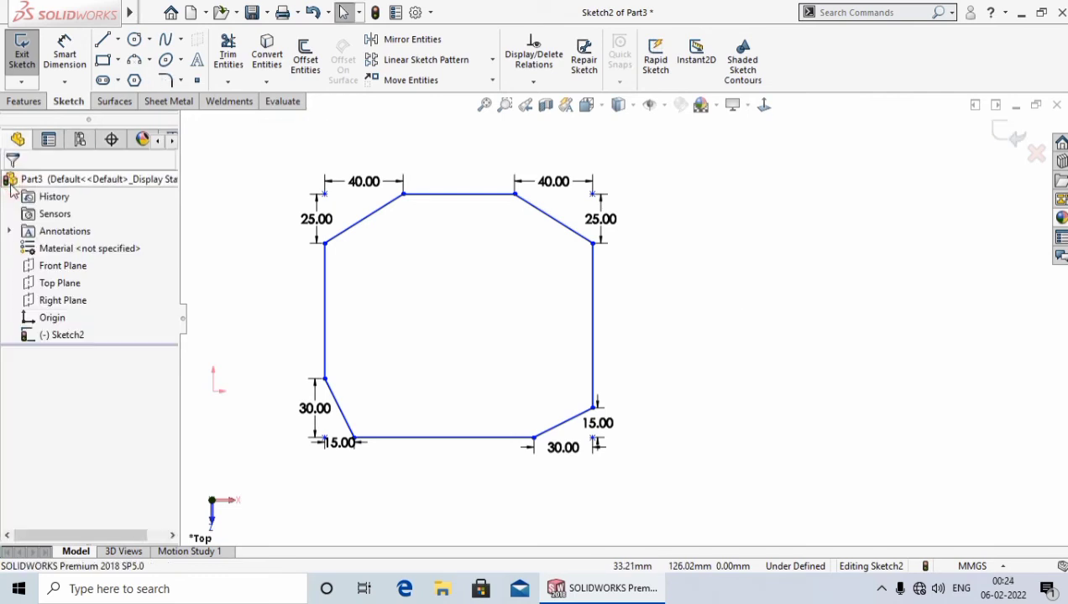
click(102, 61)
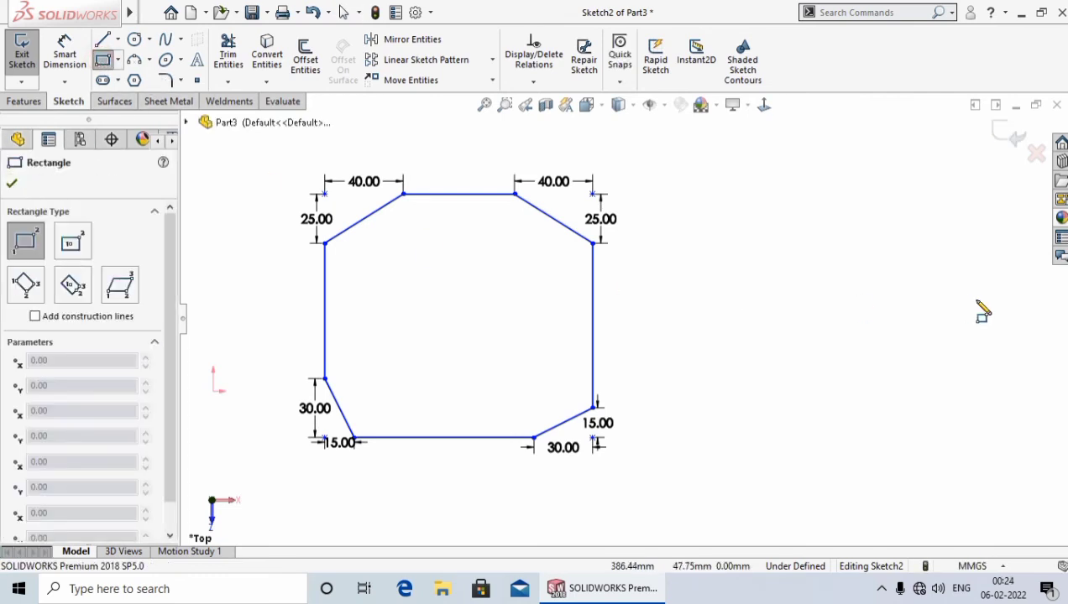
click(780, 228)
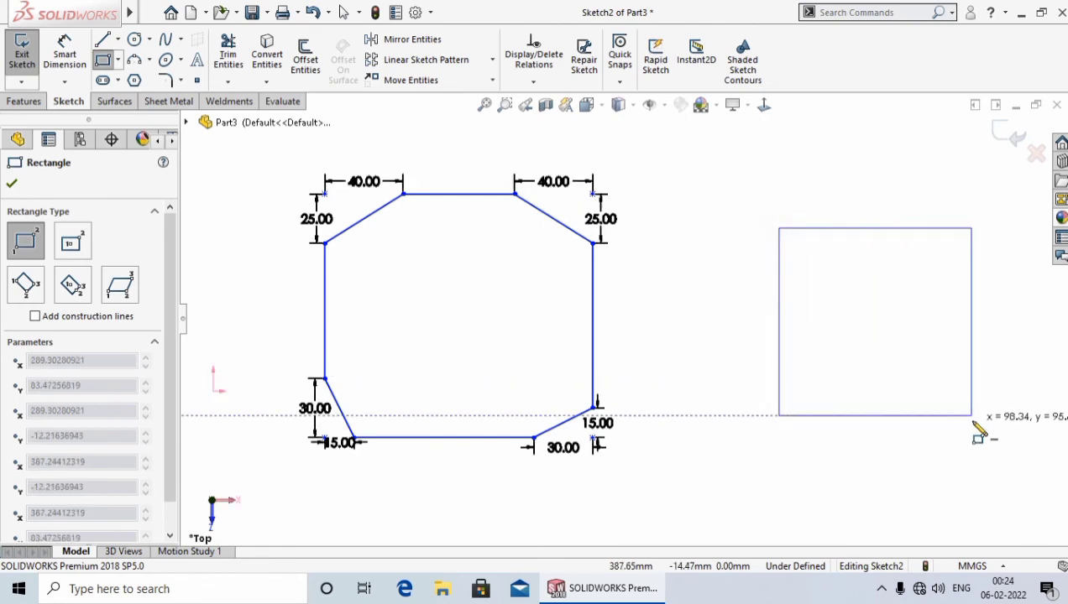
click(974, 425)
right_click(960, 437)
click(937, 440)
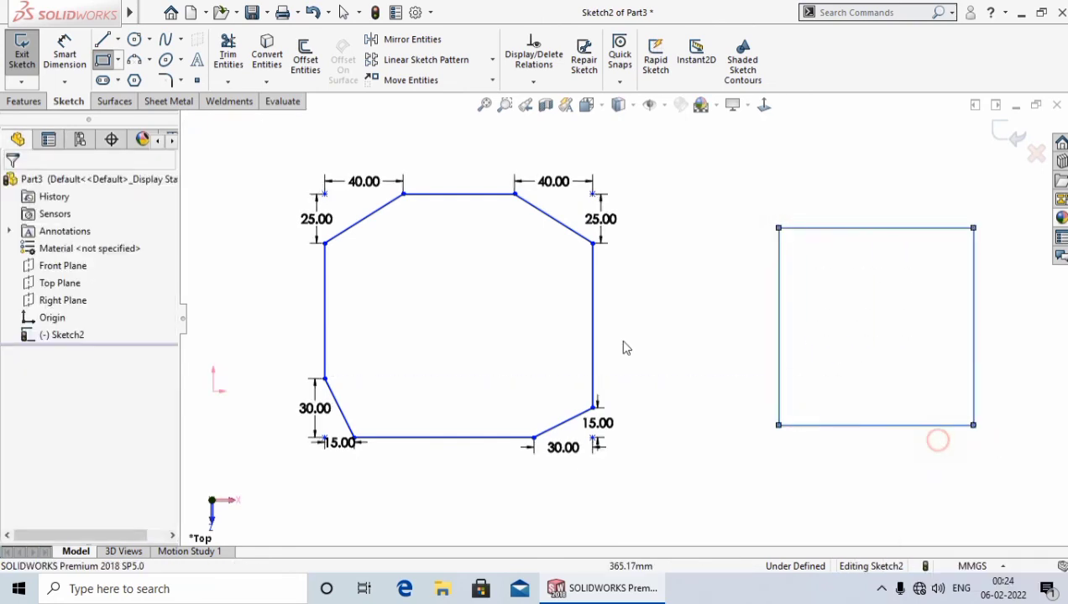
Step: Start a Sketch Chamfer with Equal distance set to 20mm
click(181, 80)
click(234, 122)
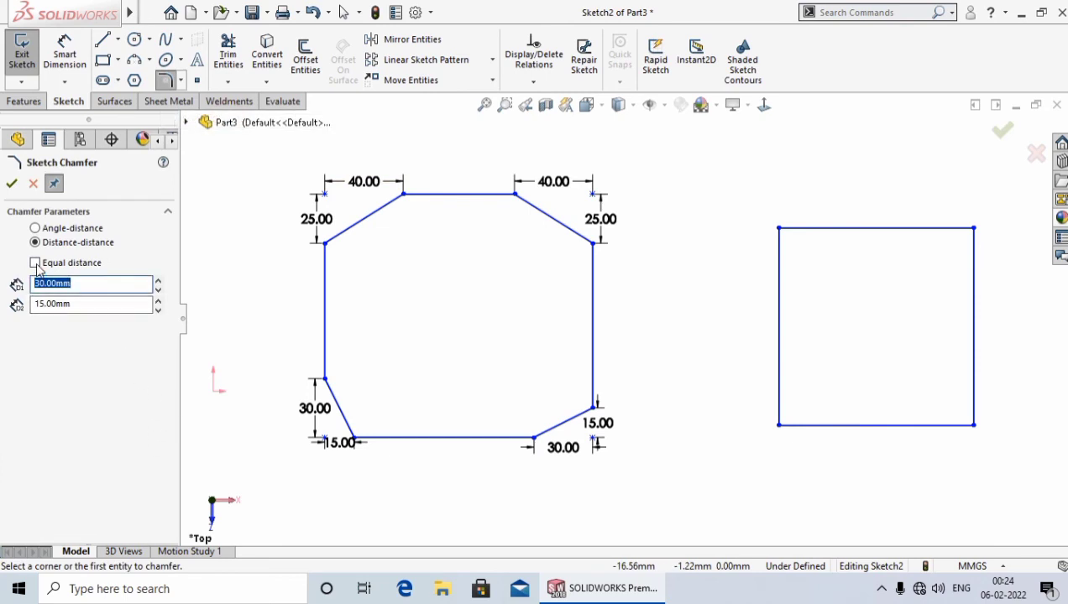
click(35, 264)
double_click(90, 286)
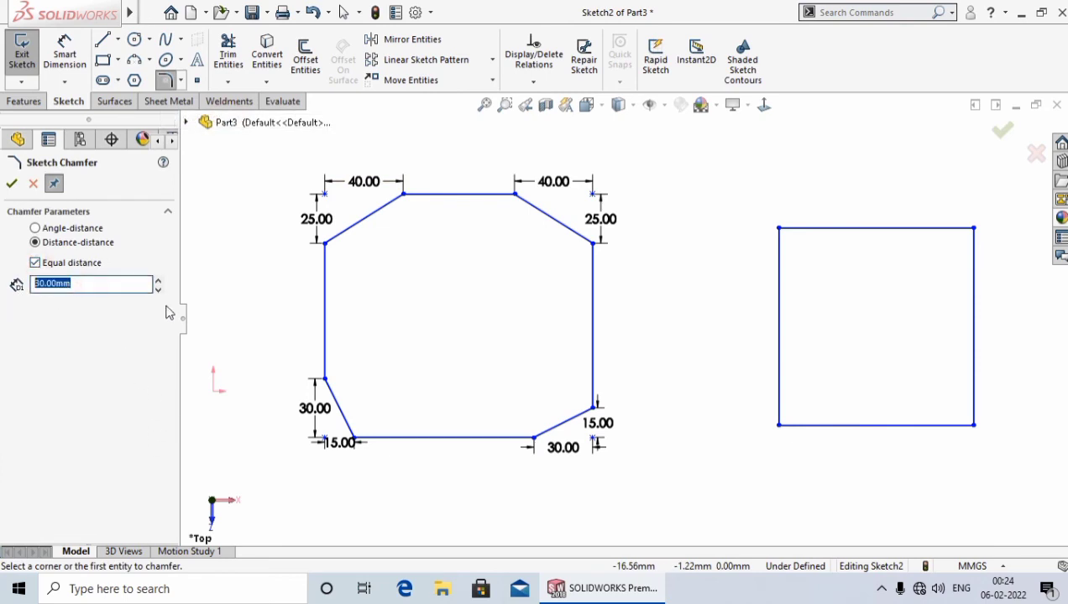
text(20)
Step: Chamfer the third square's top-left corner 20mm and reposition its two 20.00 dimensions
click(779, 228)
scroll(982, 319, down, 2)
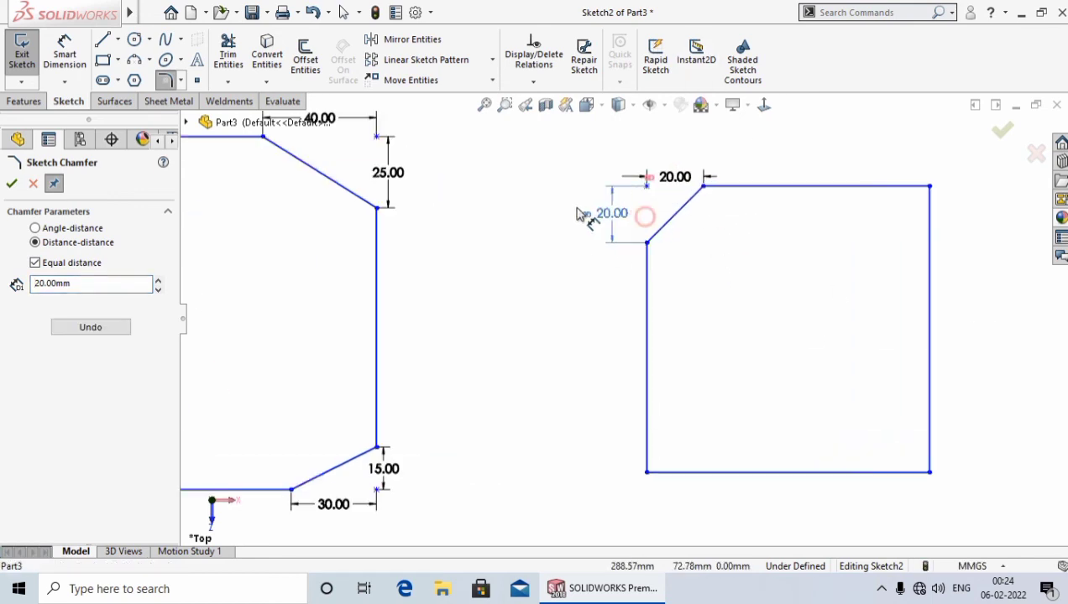
drag(578, 213, 534, 206)
drag(681, 177, 711, 143)
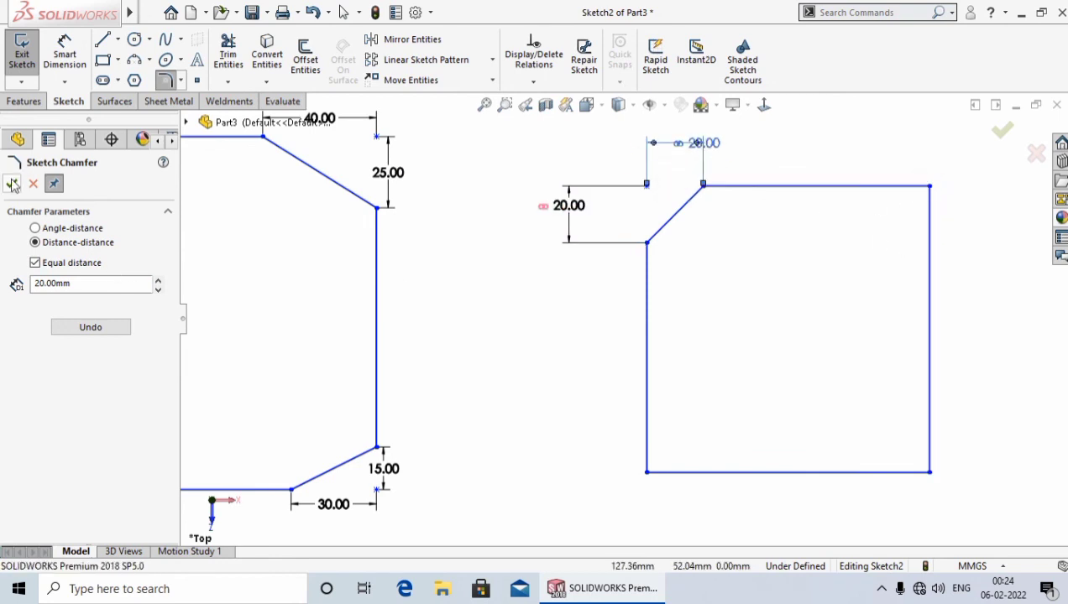
click(434, 291)
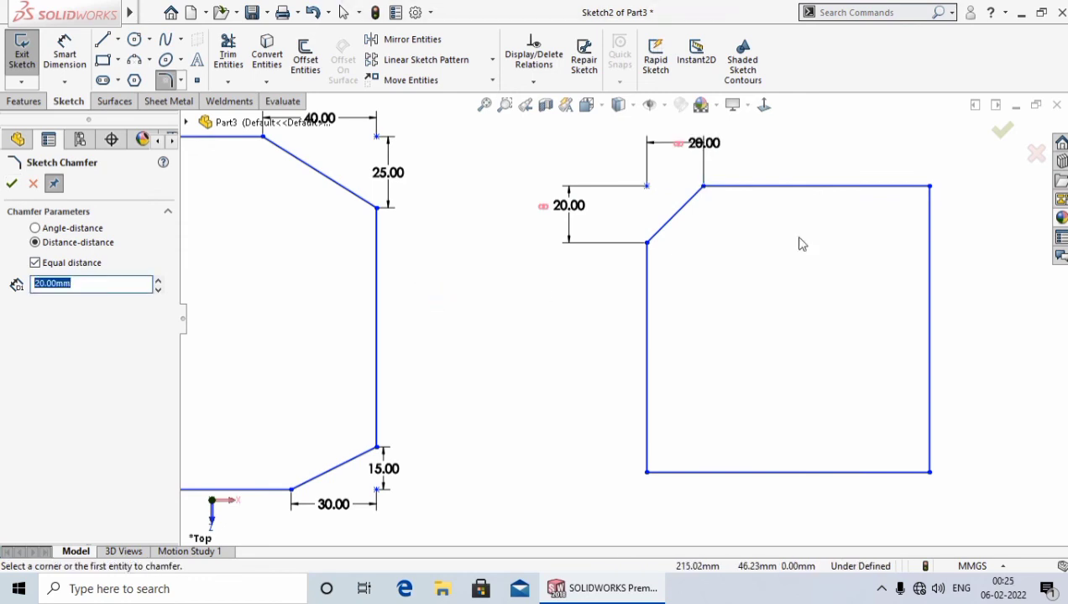
scroll(911, 214, down, 1)
scroll(946, 198, down, 3)
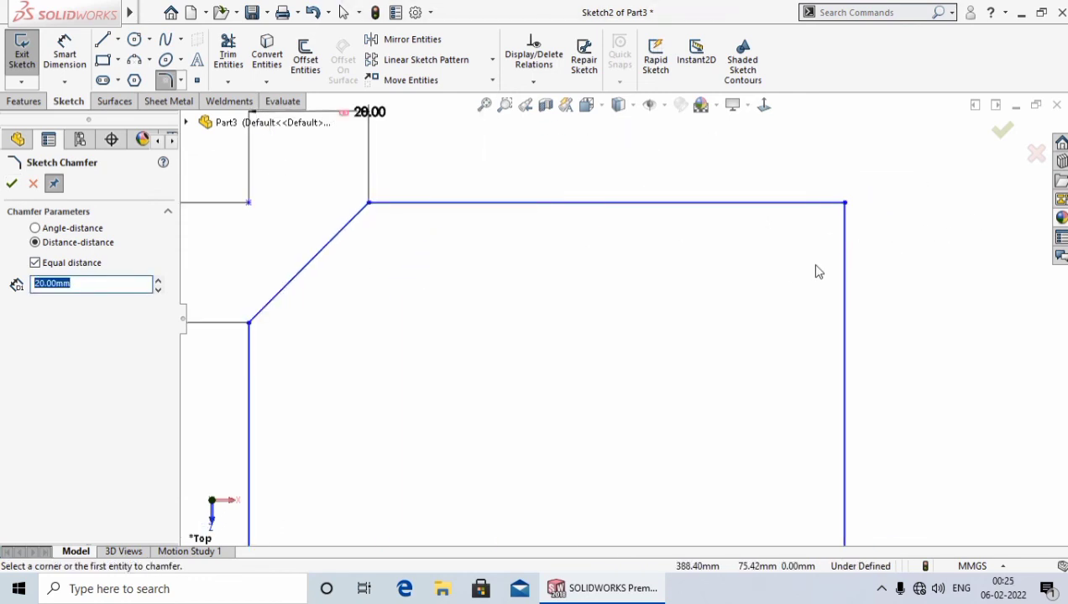
Step: Chamfer the top-right, bottom-right and bottom-left corners at 20mm
click(778, 204)
click(844, 303)
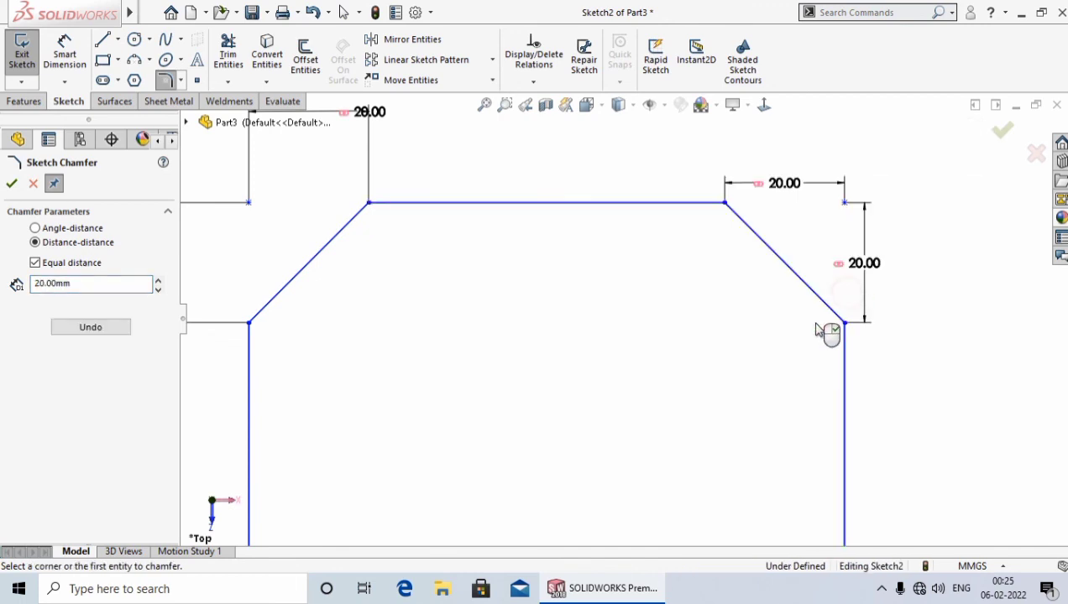
scroll(715, 432, up, 5)
scroll(734, 506, down, 3)
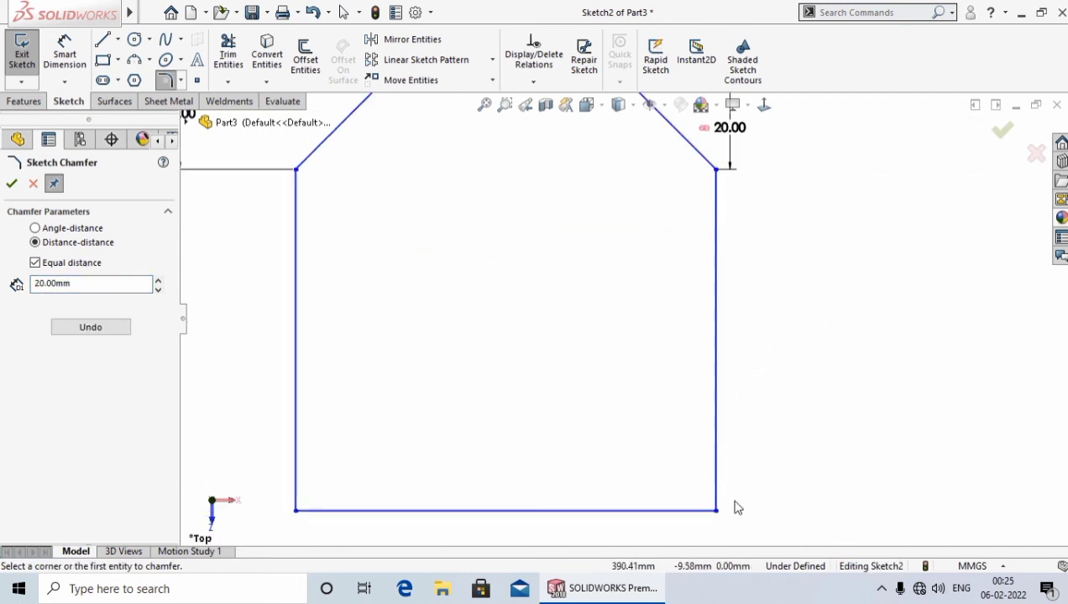
click(686, 510)
click(716, 413)
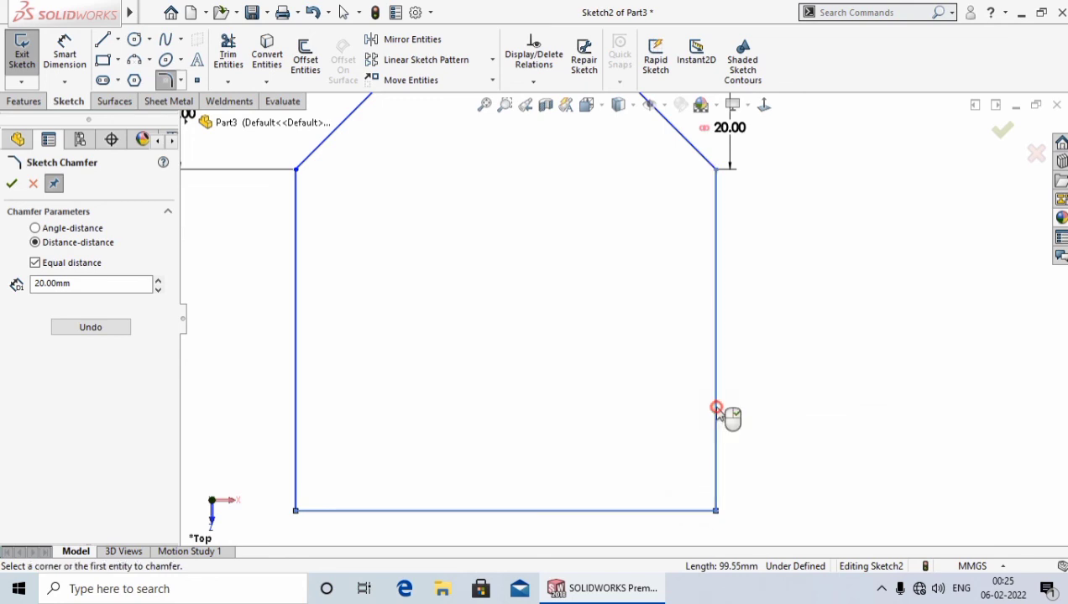
scroll(504, 411, up, 2)
scroll(465, 401, down, 2)
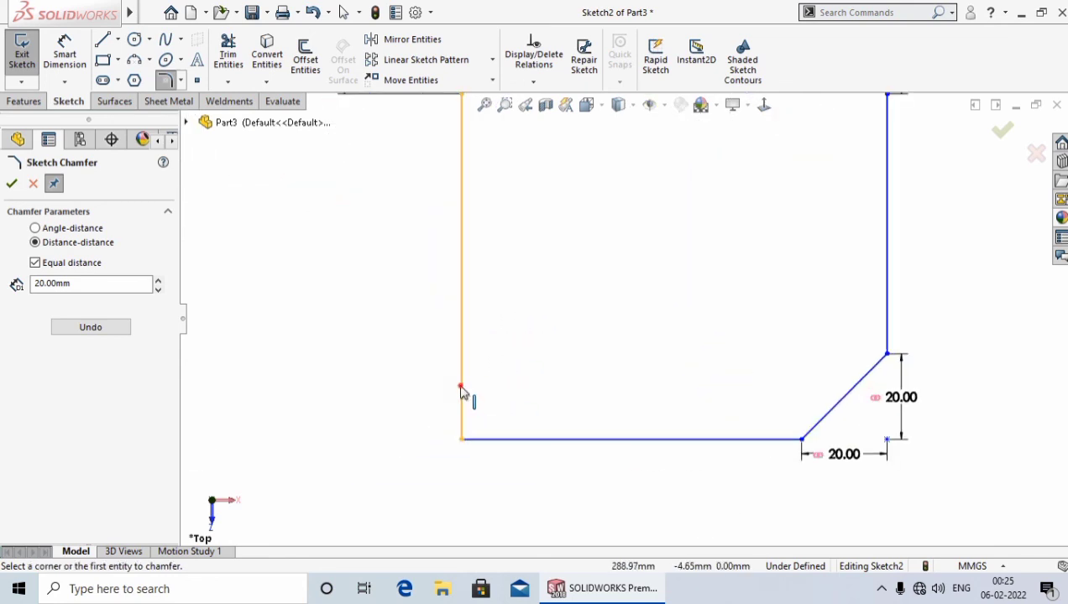
click(461, 392)
click(493, 441)
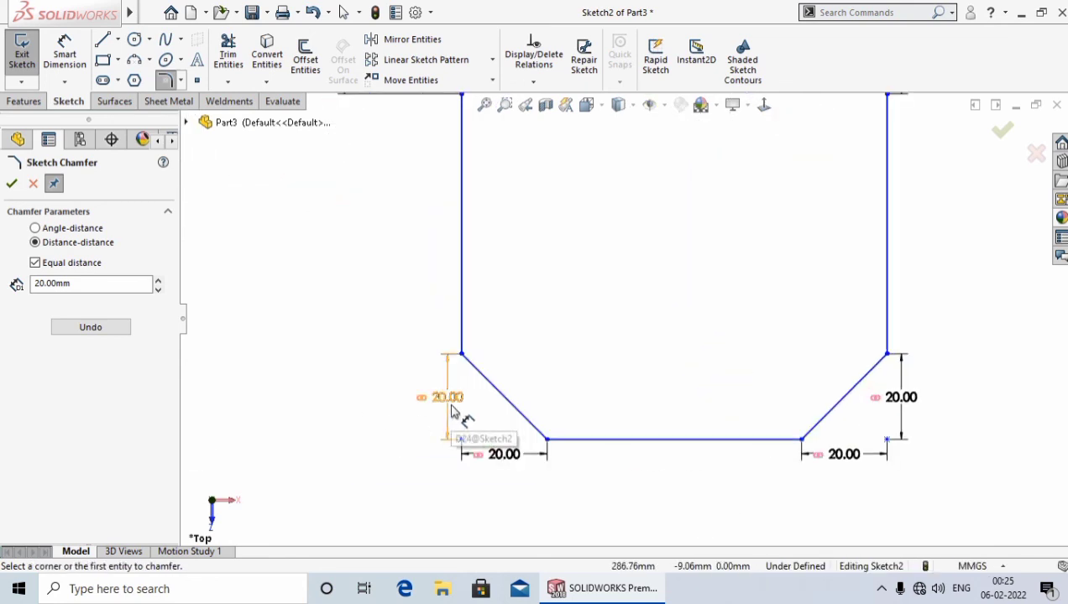
click(12, 183)
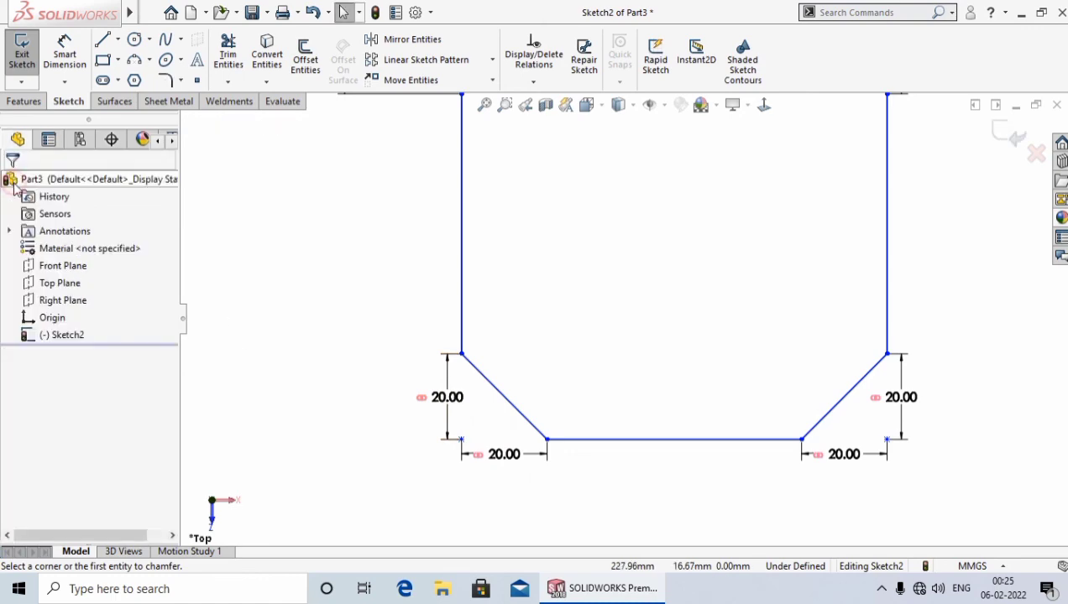
scroll(660, 293, up, 3)
scroll(317, 277, up, 1)
scroll(529, 319, up, 2)
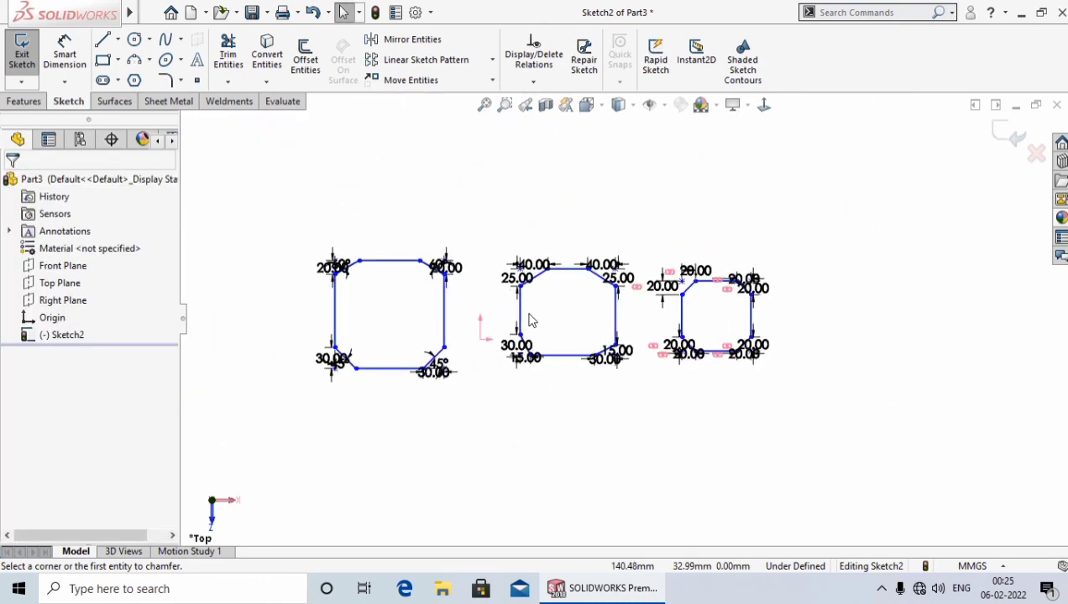
scroll(529, 318, down, 2)
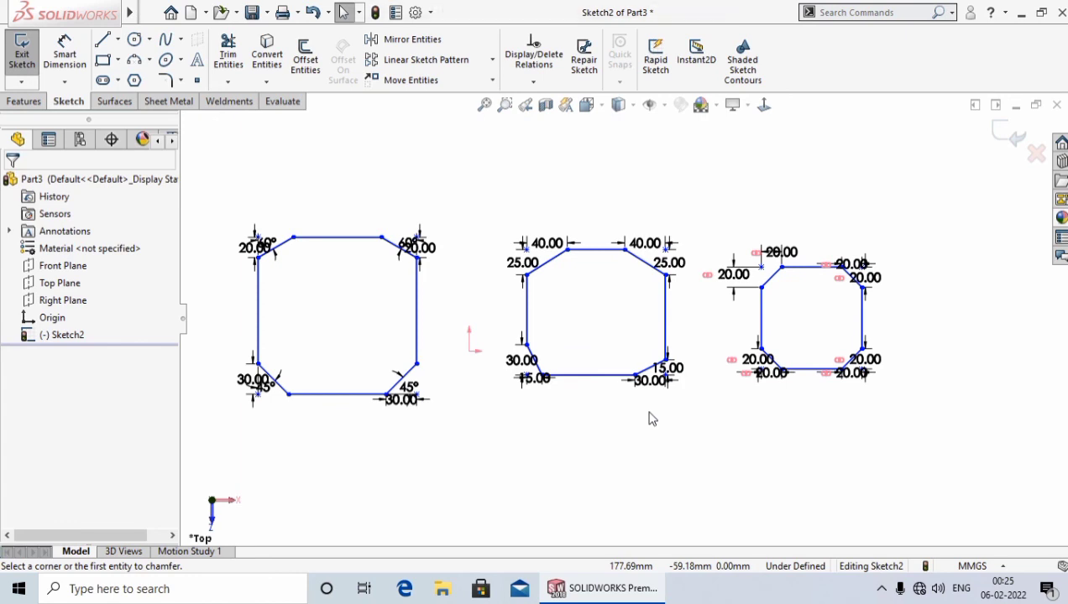